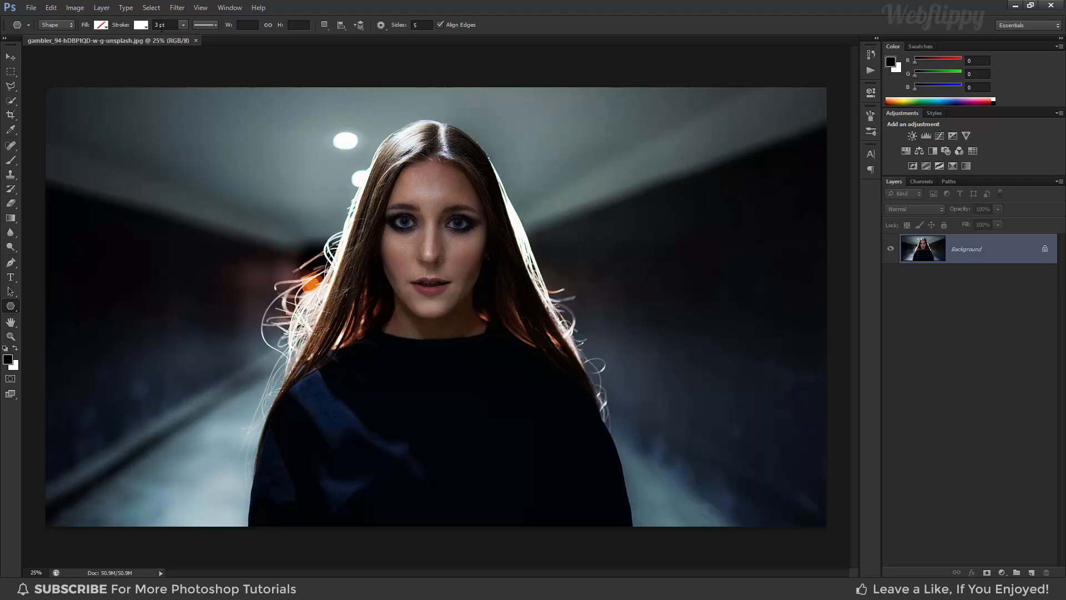
# Step: Set the Polygon tool's stroke width to 25 pt and its number of sides to 3
pyautogui.moveTo(158, 25); pyautogui.dragTo(155, 25)
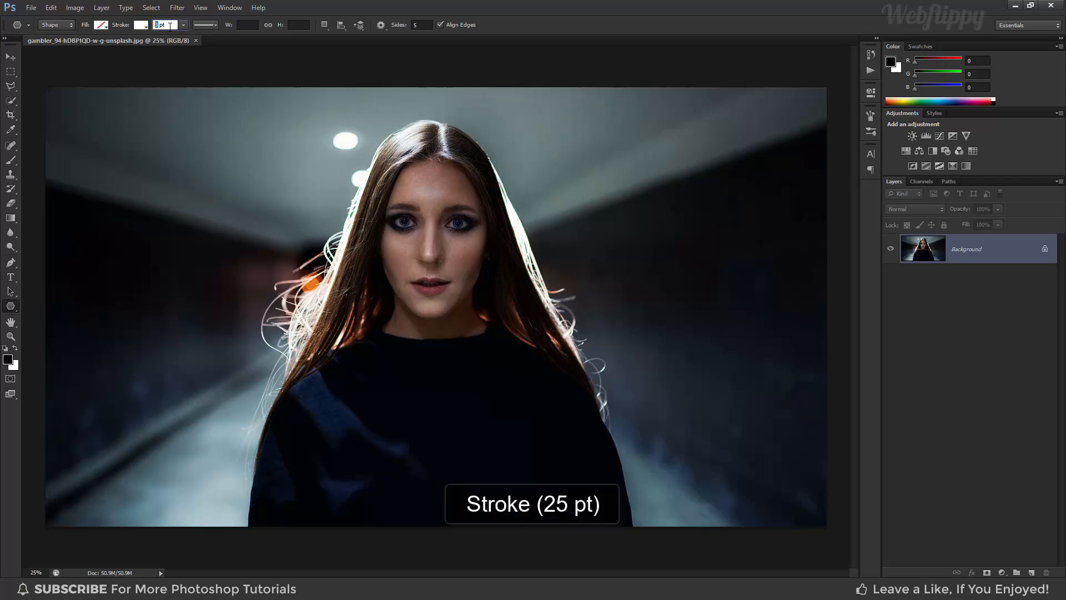
pyautogui.write('14')
pyautogui.press('Return')
pyautogui.press('Down')
pyautogui.press('Down')
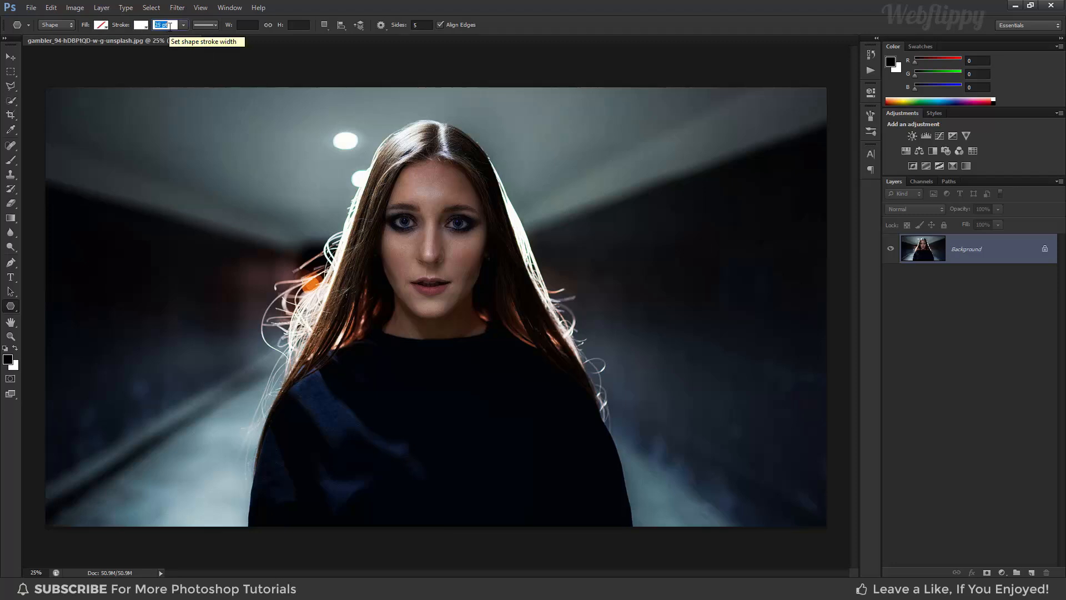
pyautogui.press('Return')
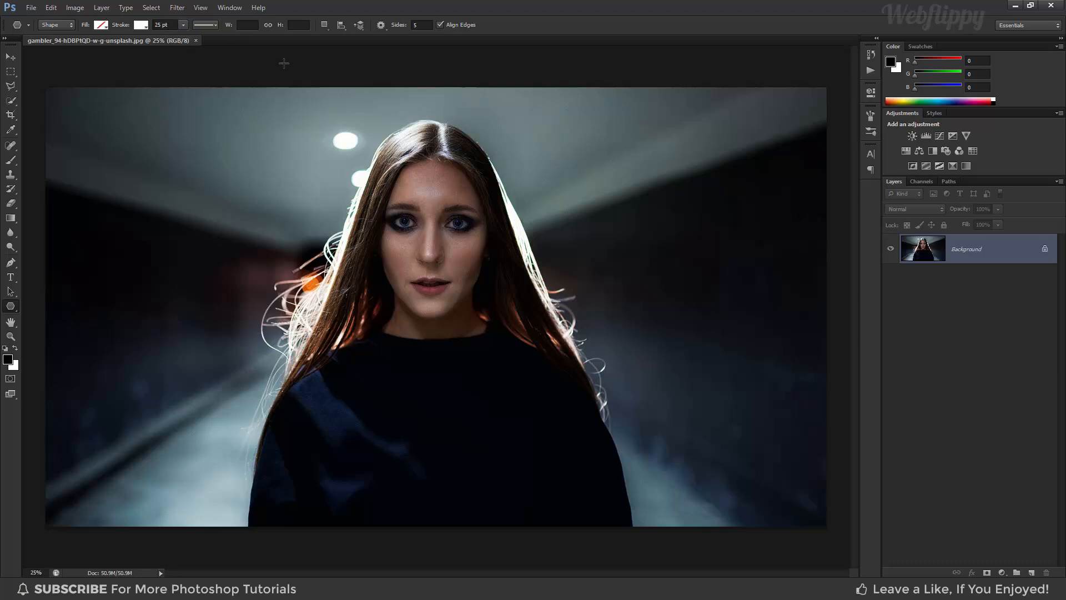
pyautogui.click(426, 26)
pyautogui.write('3')
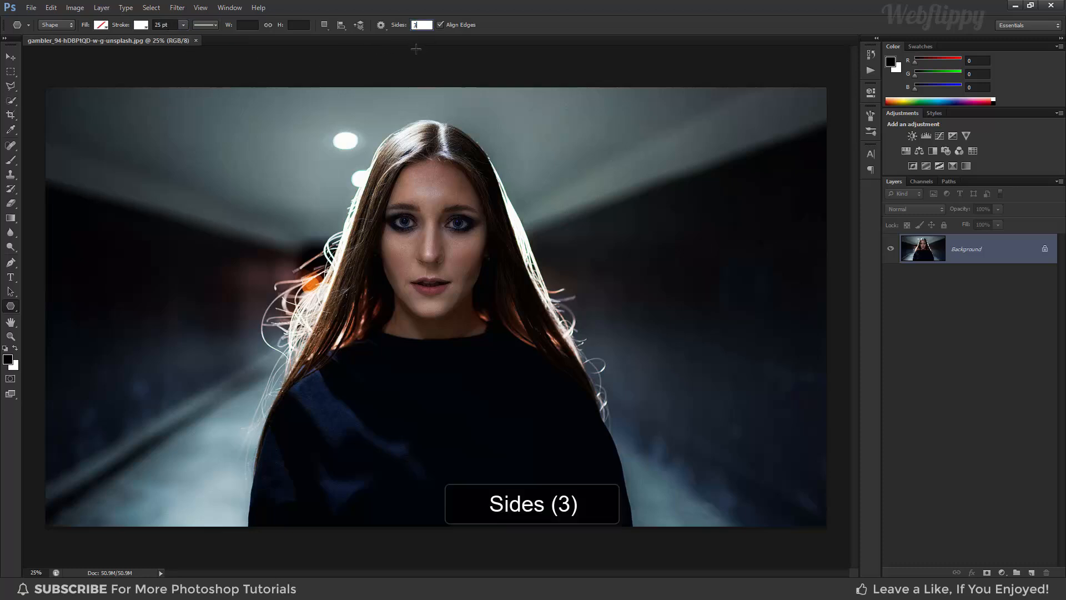
pyautogui.press('Return')
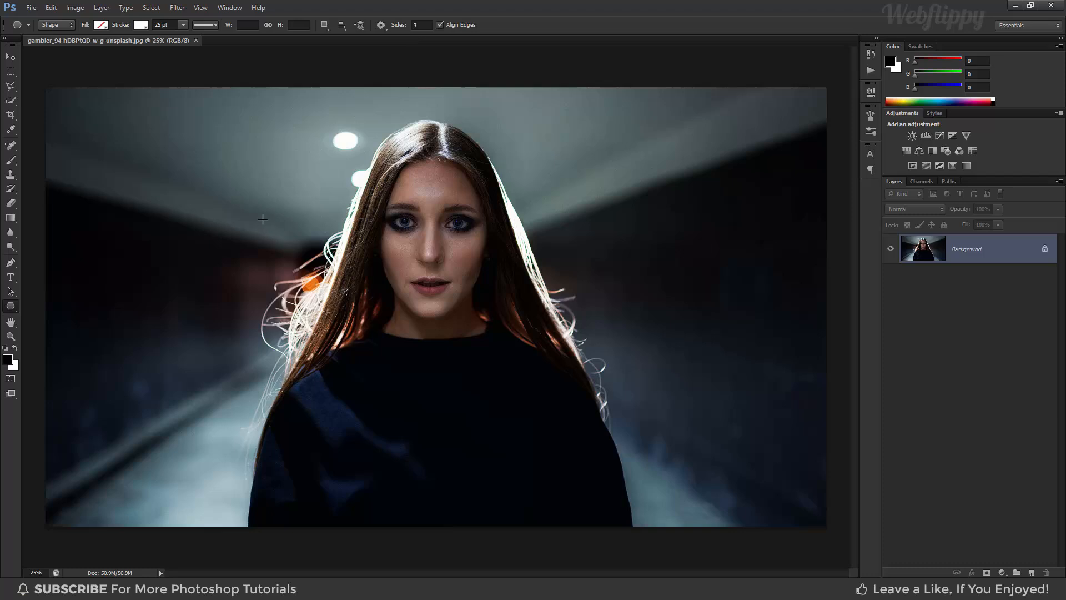
# Step: Draw a downward-pointing triangle about 2189 by 1896 px and move it over the woman's face and torso
pyautogui.moveTo(310, 247); pyautogui.dragTo(374, 422)
pyautogui.press('shift')
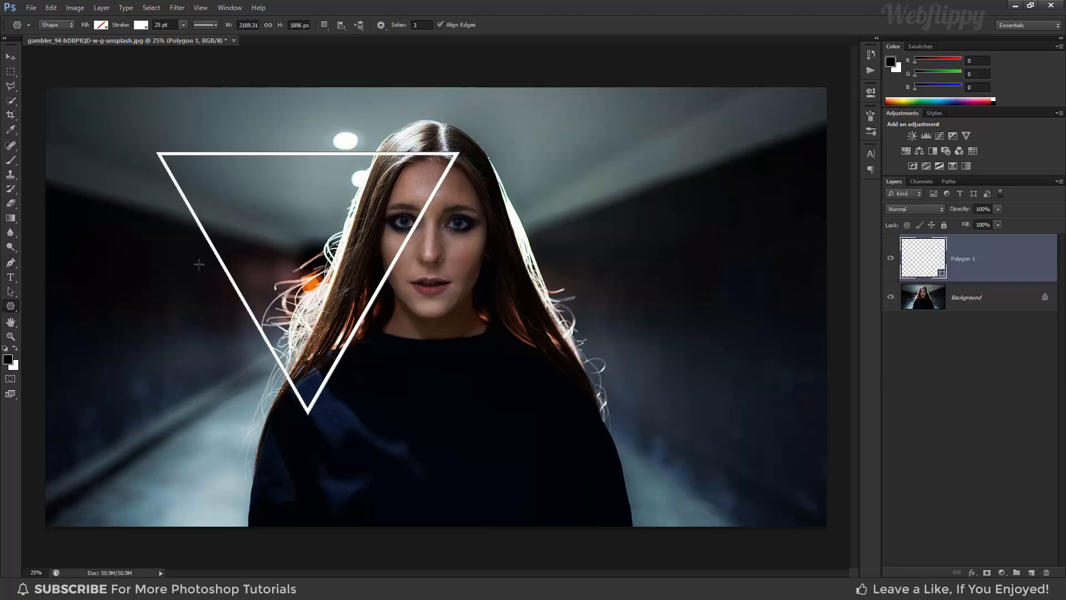
pyautogui.click(10, 57)
pyautogui.moveTo(301, 222); pyautogui.dragTo(420, 285)
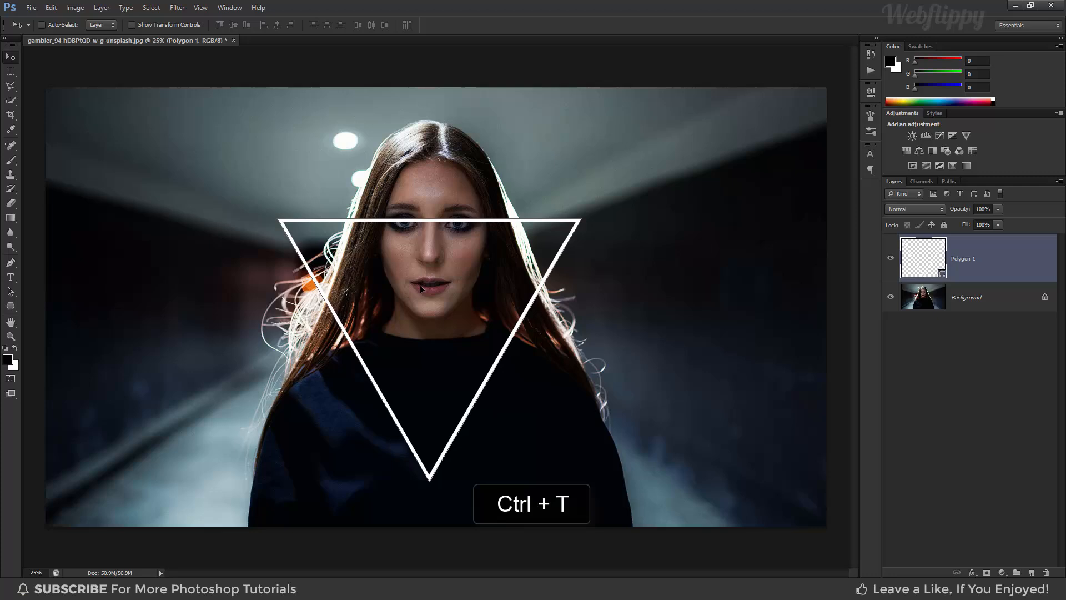
# Step: Transform the triangle to about 145% width and 91% height, placing its upper edge across the woman's eyes
pyautogui.hotkey('ctrl', 't')
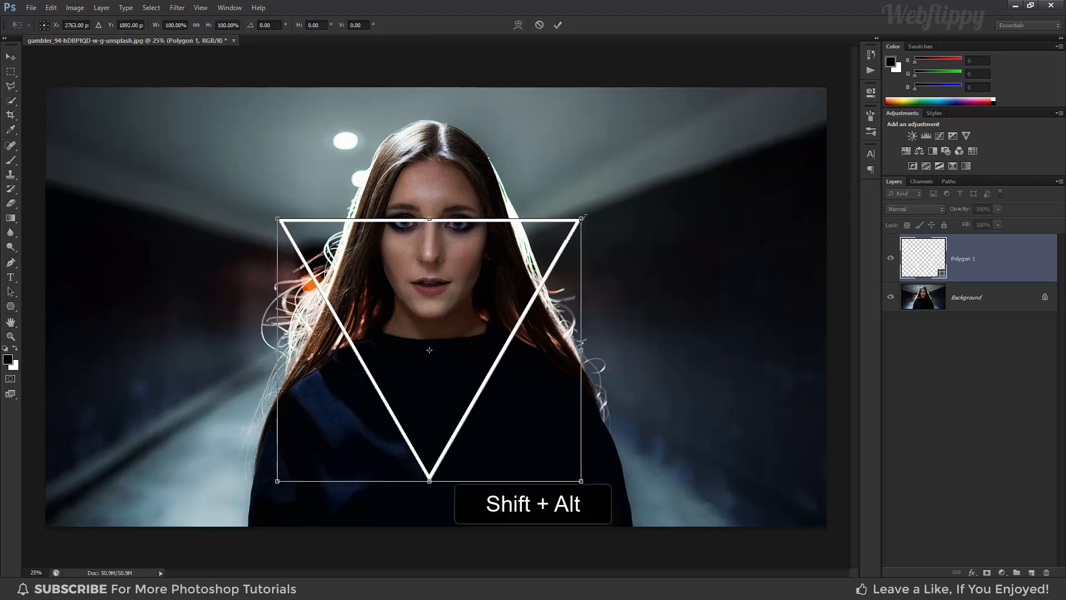
pyautogui.moveTo(583, 216); pyautogui.dragTo(656, 183)
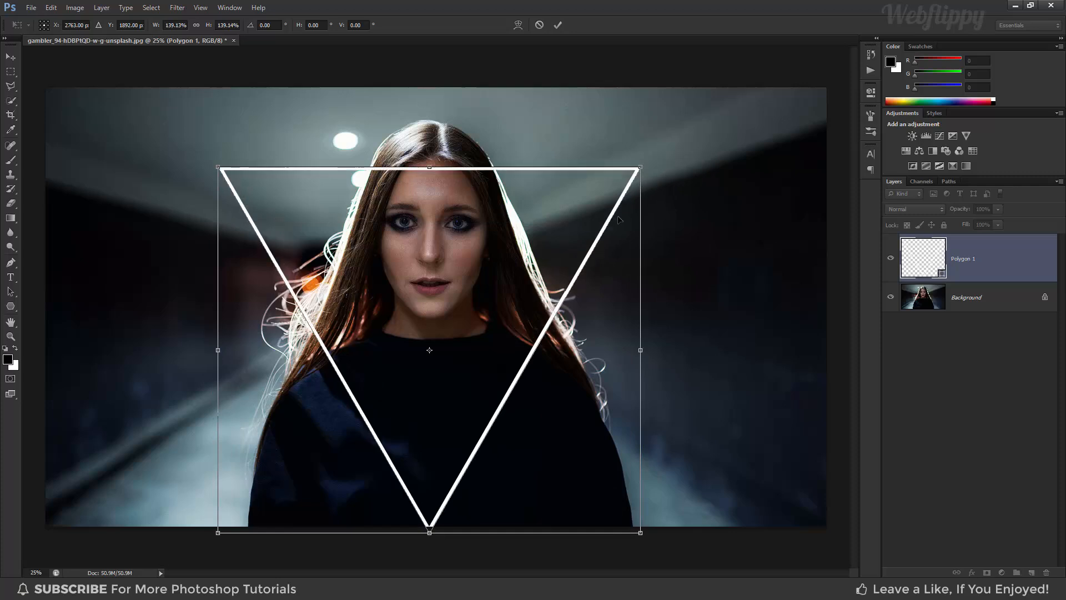
pyautogui.moveTo(430, 532); pyautogui.dragTo(433, 423)
pyautogui.moveTo(466, 313); pyautogui.dragTo(468, 367)
pyautogui.moveTo(642, 220); pyautogui.dragTo(652, 215)
pyautogui.moveTo(512, 286); pyautogui.dragTo(512, 292)
pyautogui.moveTo(429, 489); pyautogui.dragTo(431, 459)
pyautogui.moveTo(461, 347); pyautogui.dragTo(459, 348)
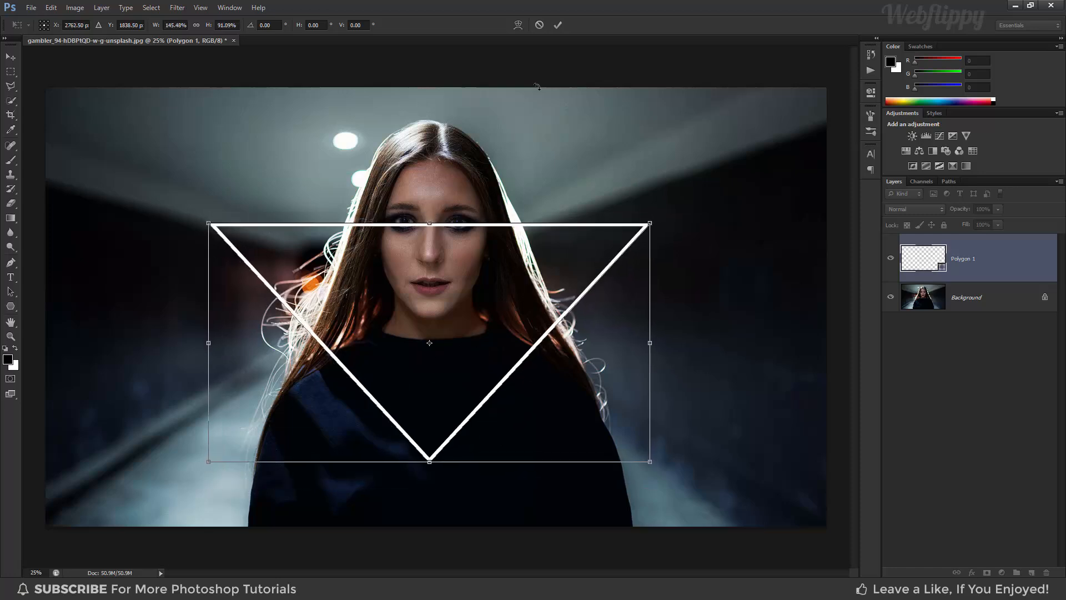
pyautogui.click(554, 27)
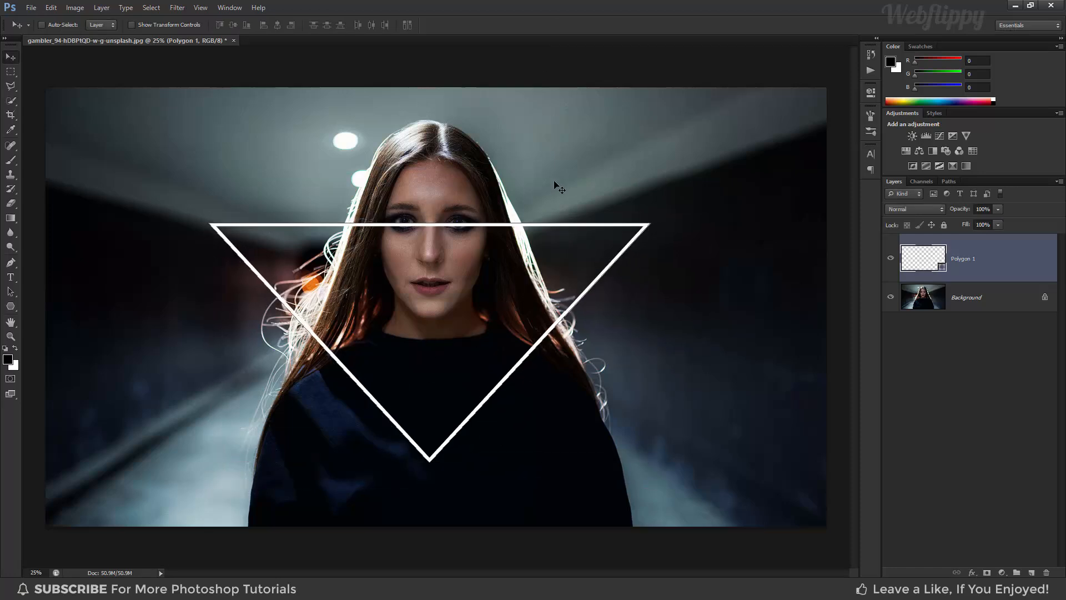
# Step: Add an Outer Glow to the triangle layer and set the glow color to pinkish red ff1c4c
pyautogui.rightClick(999, 258)
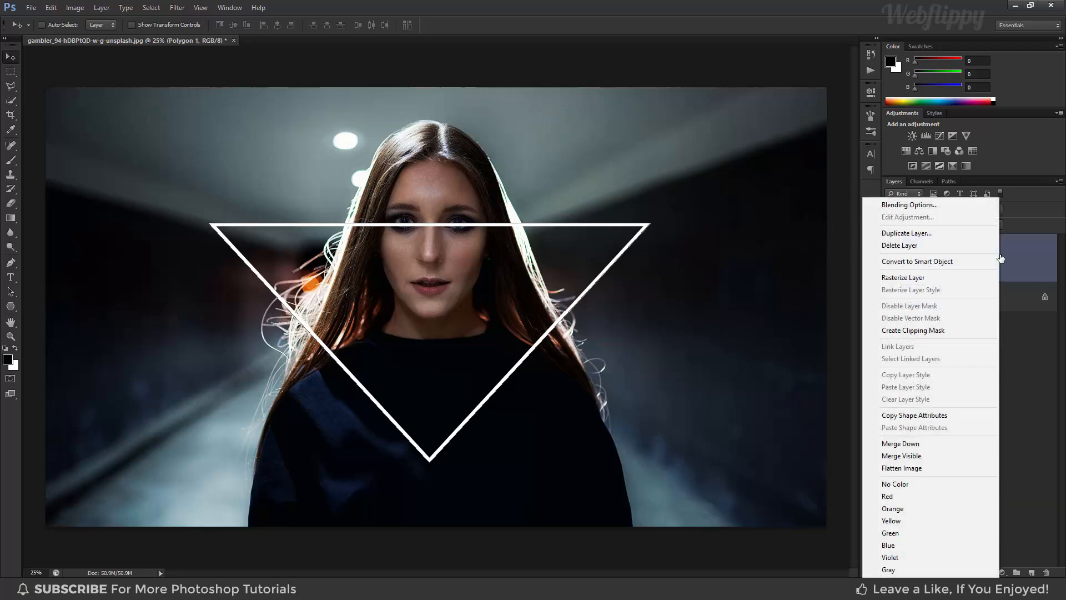
pyautogui.click(939, 205)
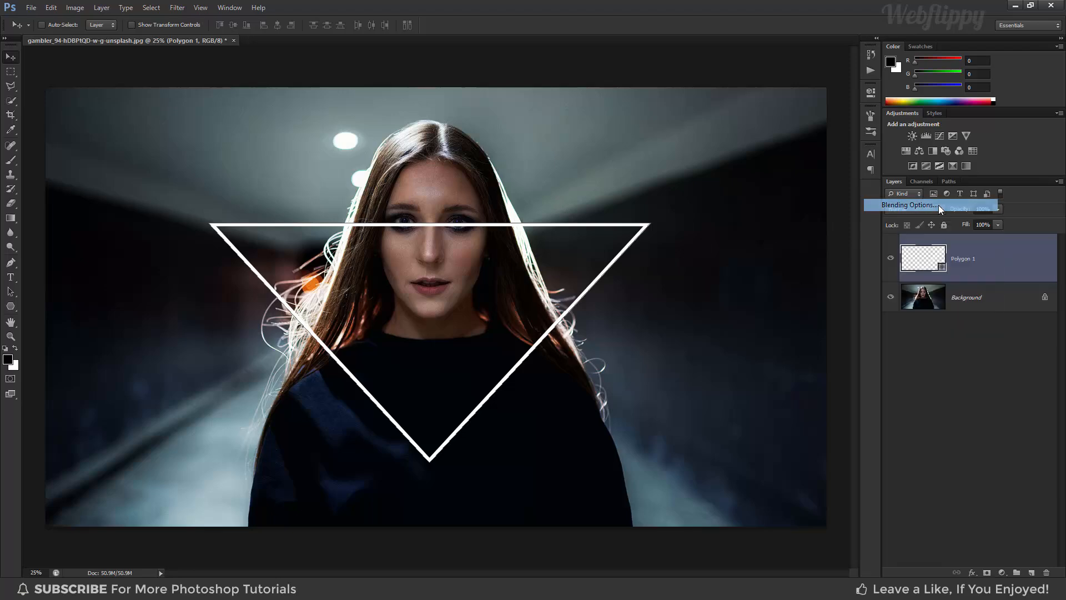
pyautogui.moveTo(787, 129); pyautogui.dragTo(778, 134)
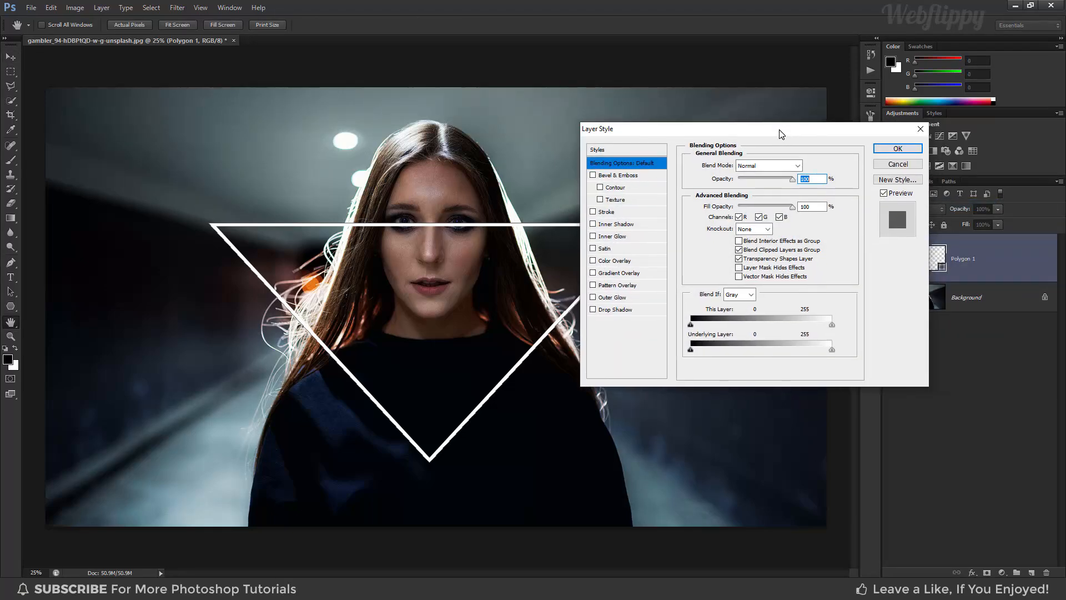
pyautogui.click(619, 299)
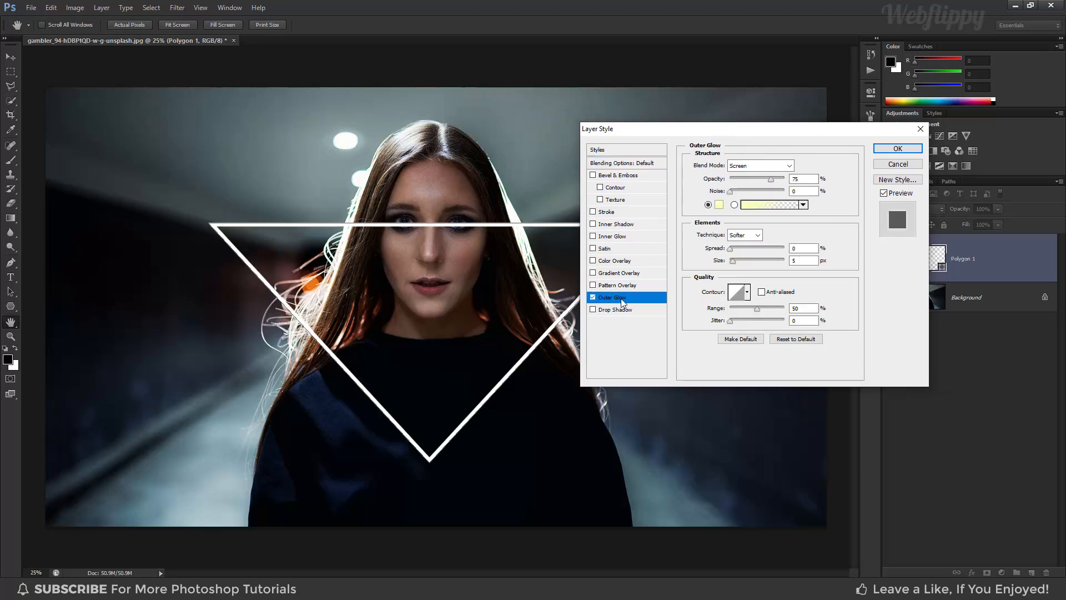
pyautogui.click(719, 205)
pyautogui.click(656, 196)
pyautogui.click(664, 166)
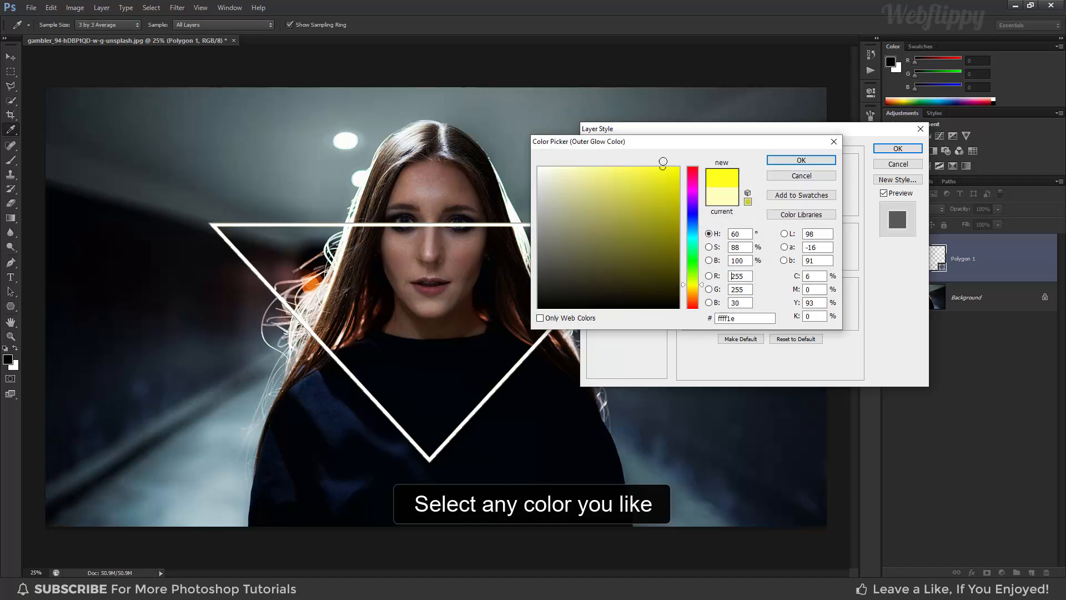
pyautogui.moveTo(693, 189); pyautogui.dragTo(694, 296)
pyautogui.moveTo(694, 251); pyautogui.dragTo(696, 172)
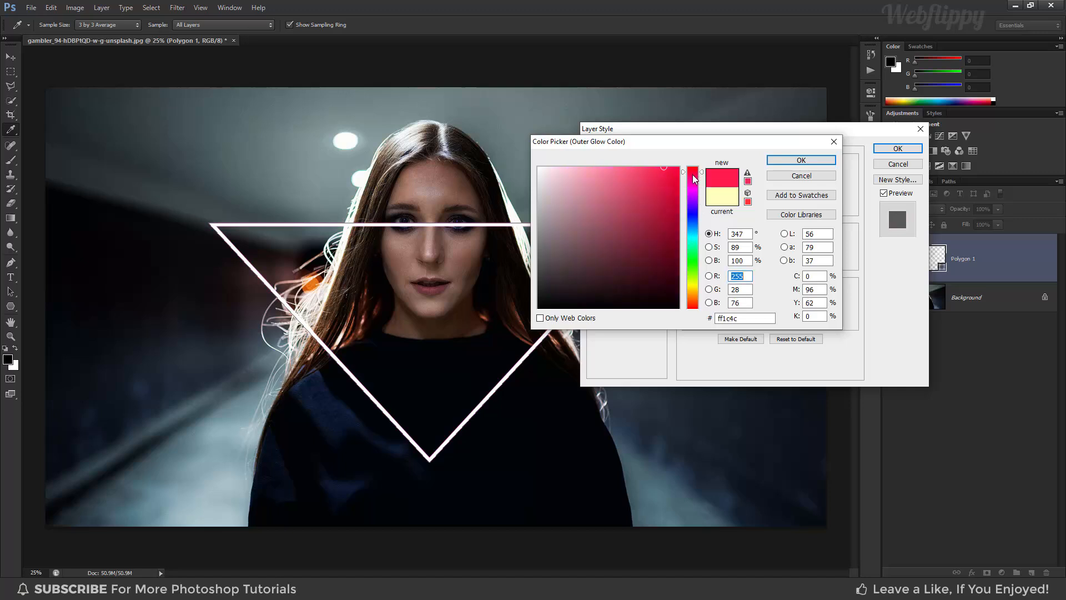
pyautogui.click(789, 162)
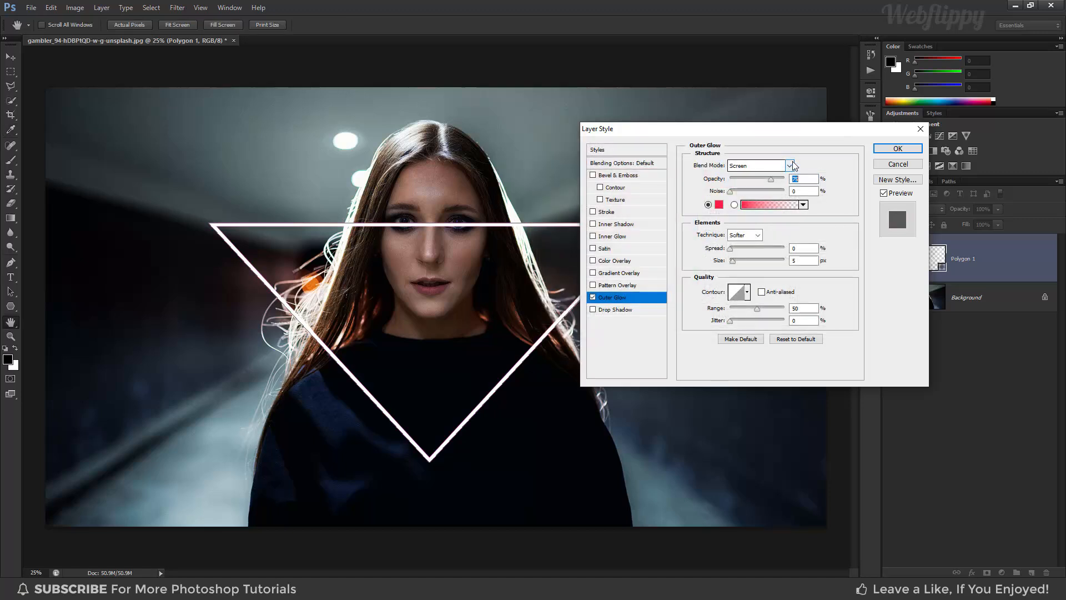
# Step: Set the outer glow to the Softer technique with 17% spread, 250 px size and about 93% opacity
pyautogui.click(744, 235)
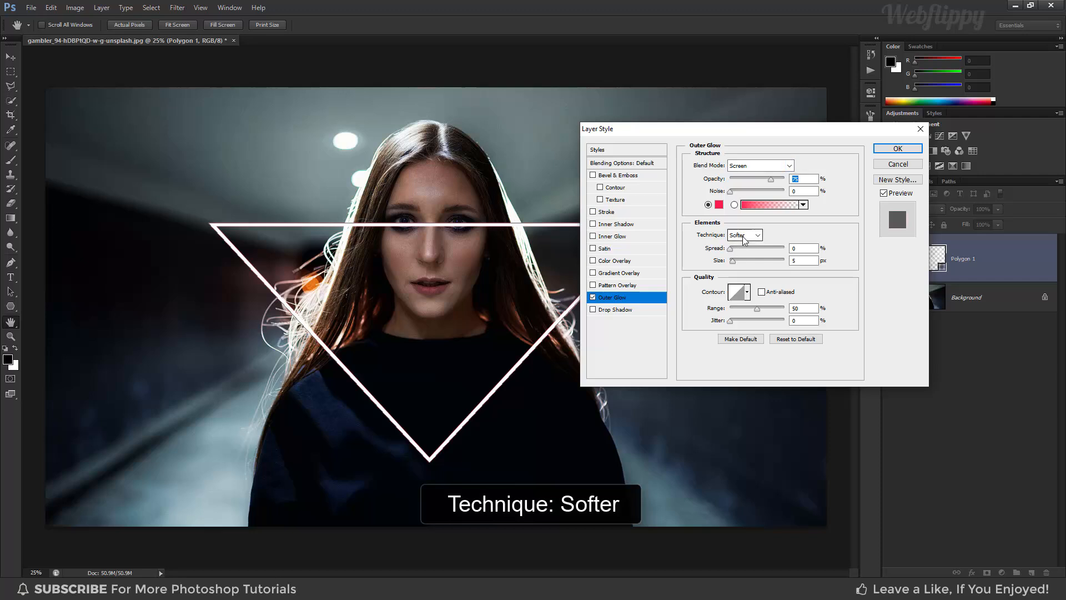
pyautogui.click(741, 247)
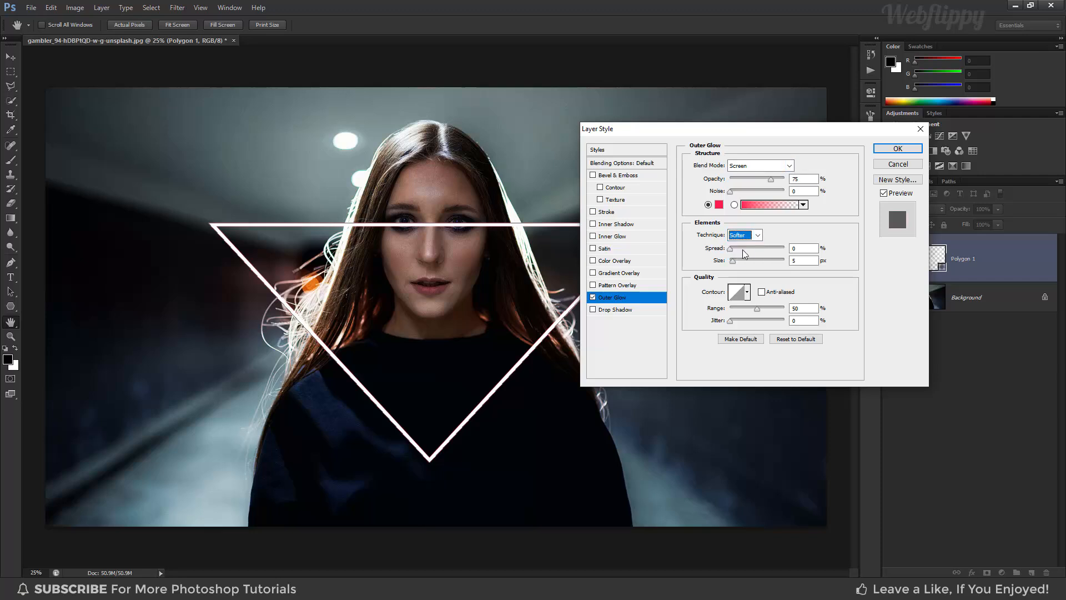
pyautogui.moveTo(732, 261); pyautogui.dragTo(782, 267)
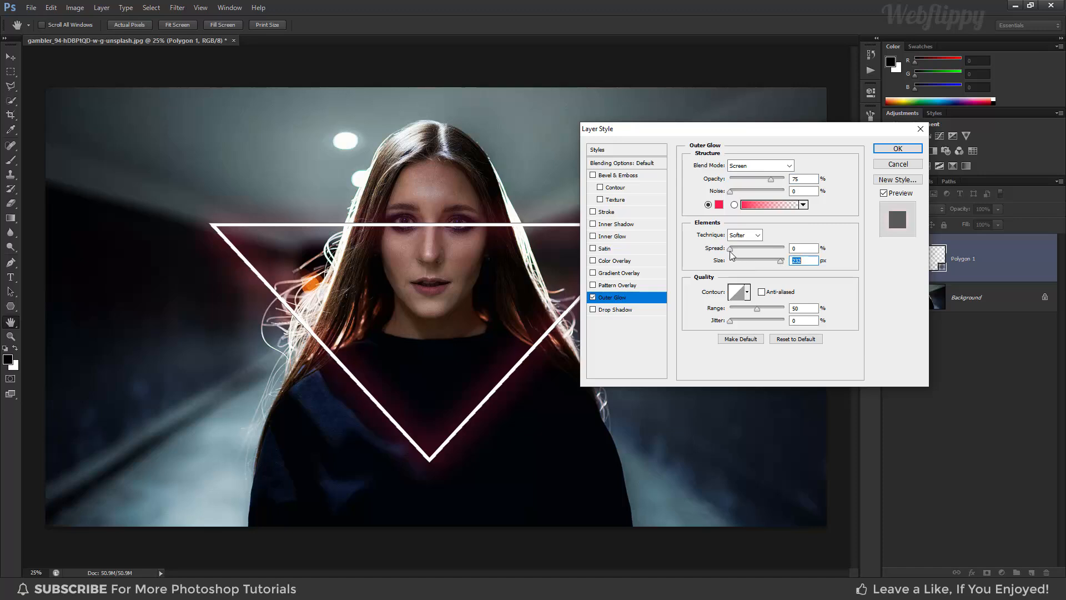
pyautogui.moveTo(730, 251); pyautogui.dragTo(743, 255)
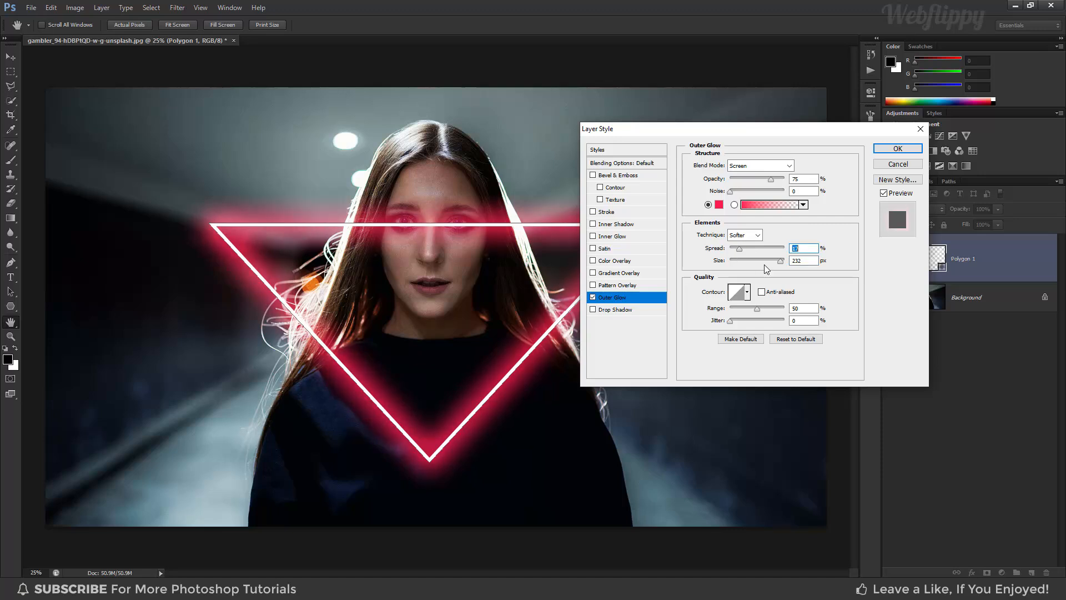
pyautogui.moveTo(780, 262); pyautogui.dragTo(784, 265)
pyautogui.moveTo(772, 183); pyautogui.dragTo(782, 184)
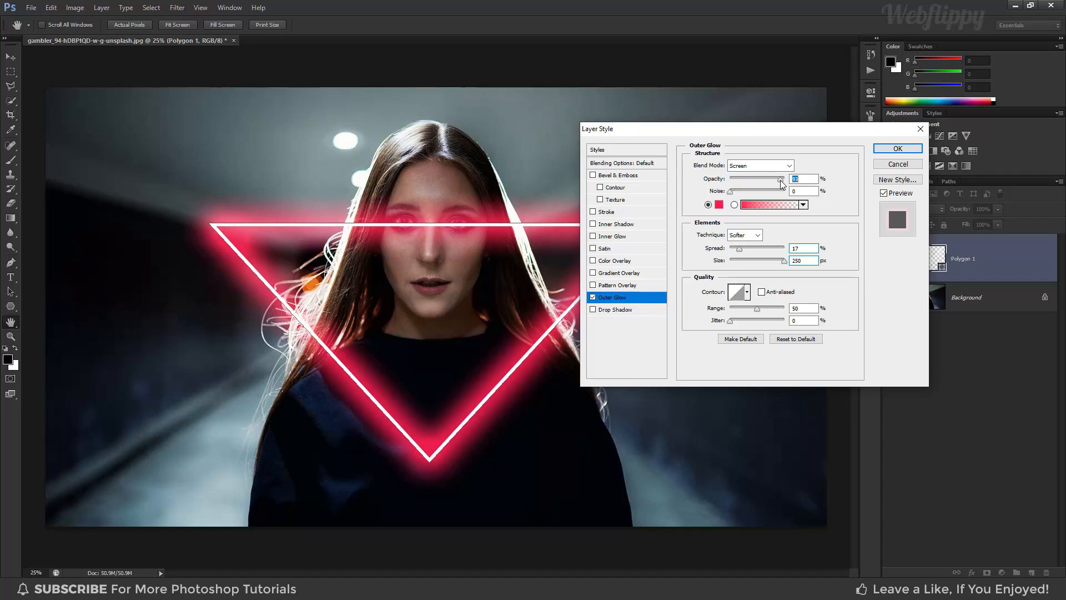
pyautogui.click(879, 151)
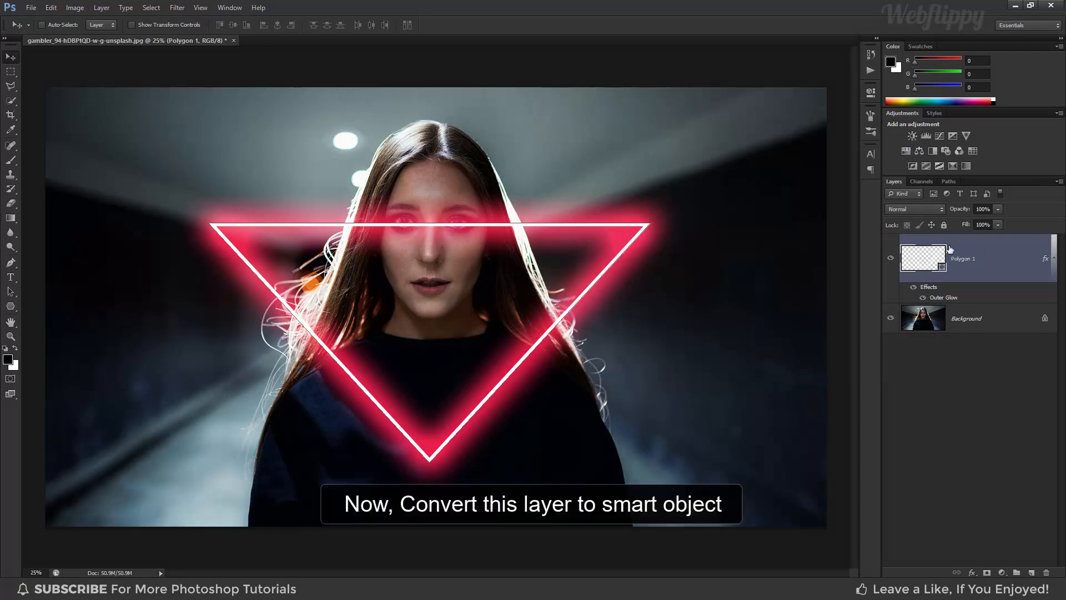
# Step: Convert the glowing triangle layer to a smart object and set its blending mode to Screen
pyautogui.rightClick(991, 259)
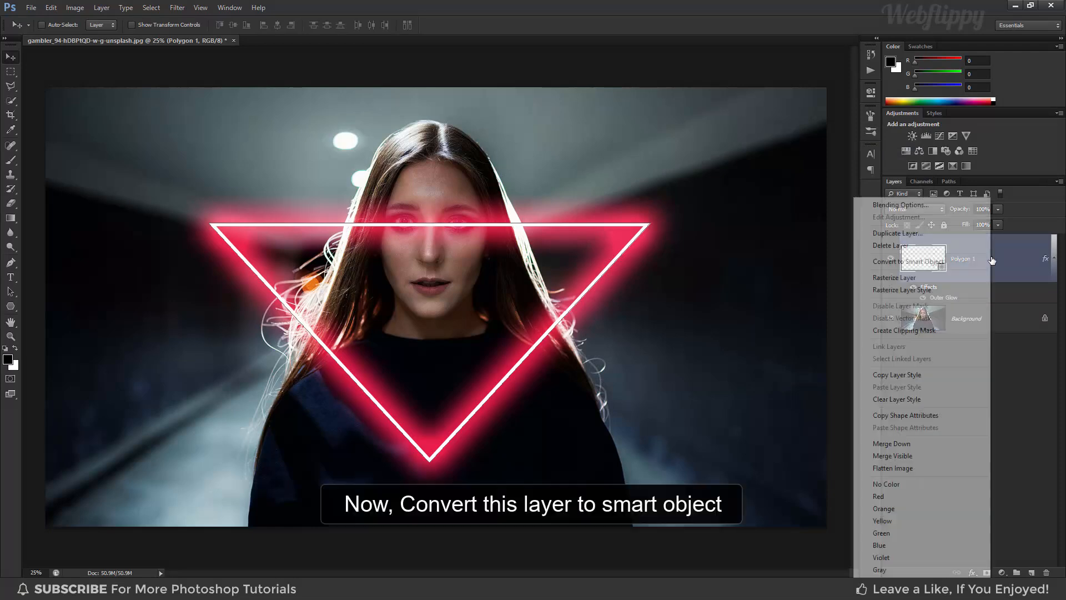
pyautogui.click(952, 262)
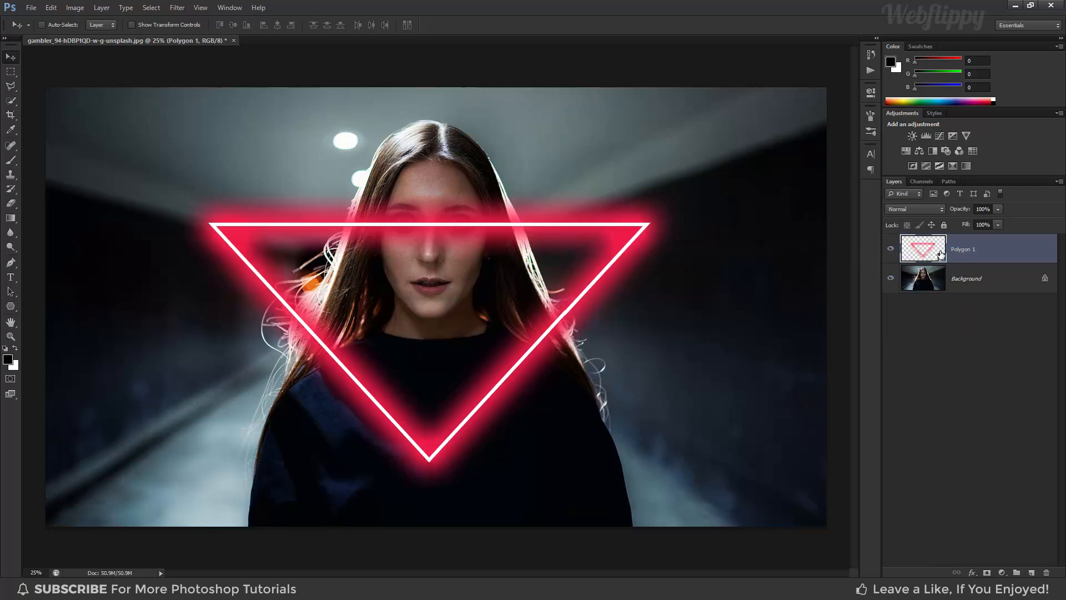
pyautogui.click(915, 207)
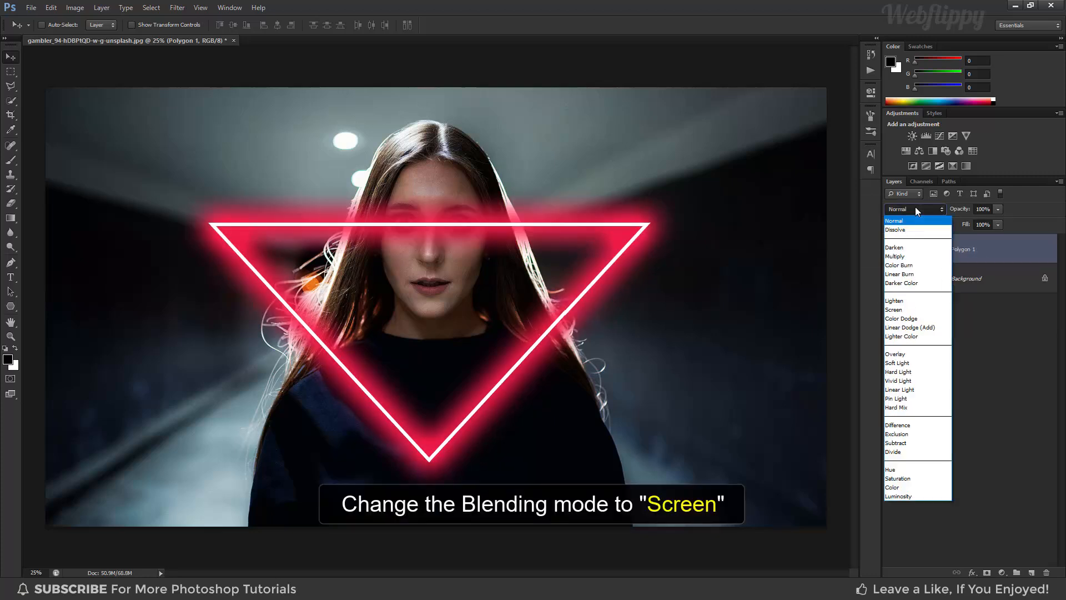
pyautogui.click(915, 310)
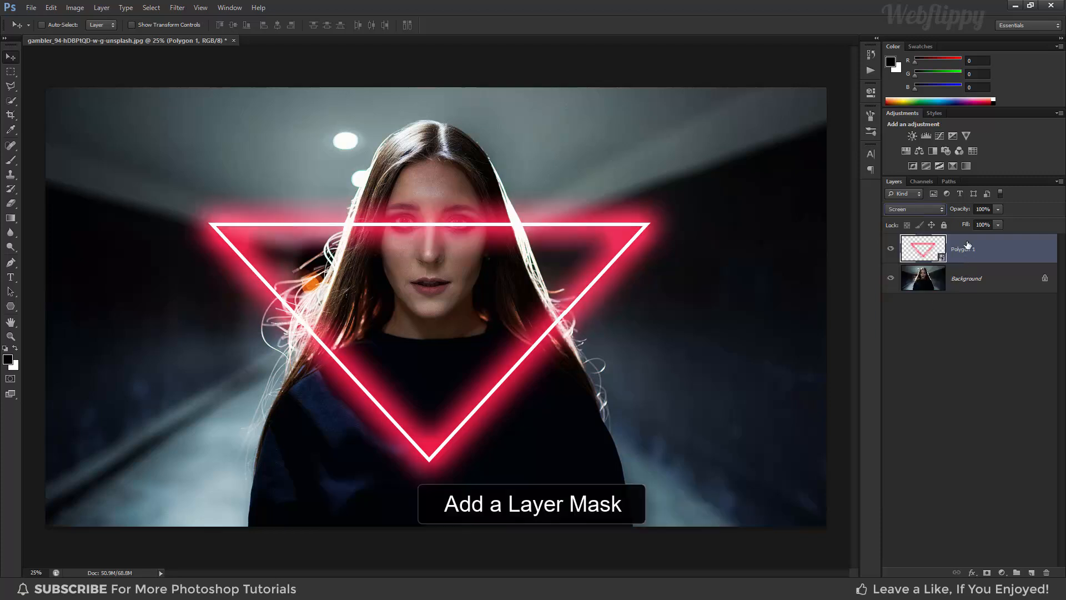
# Step: Add a layer mask to the triangle and ready the Brush tool with black foreground and a soft round 0% hardness tip
pyautogui.click(986, 572)
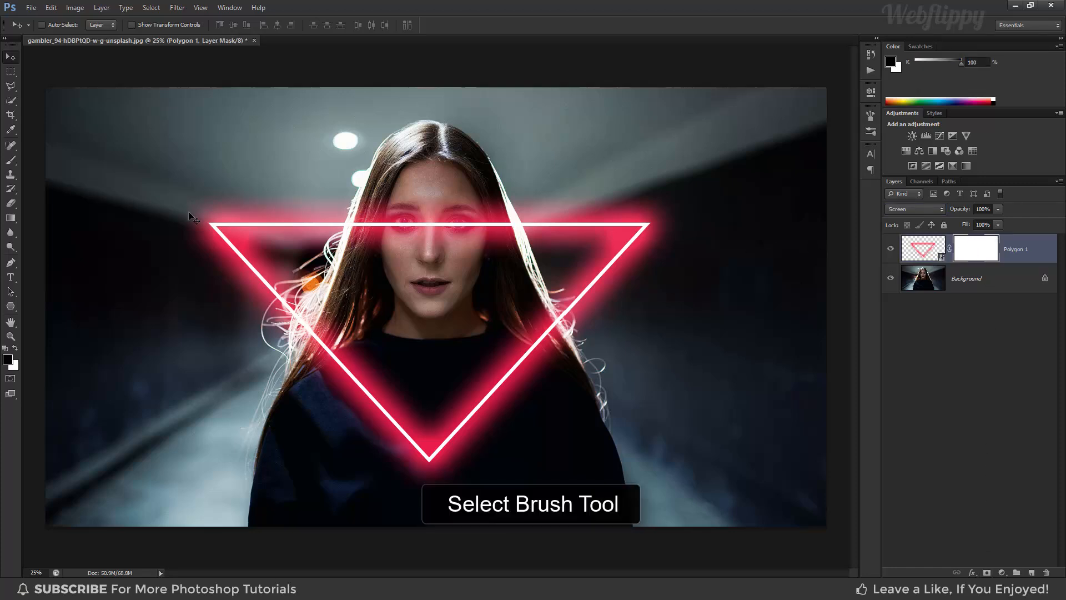
pyautogui.click(10, 160)
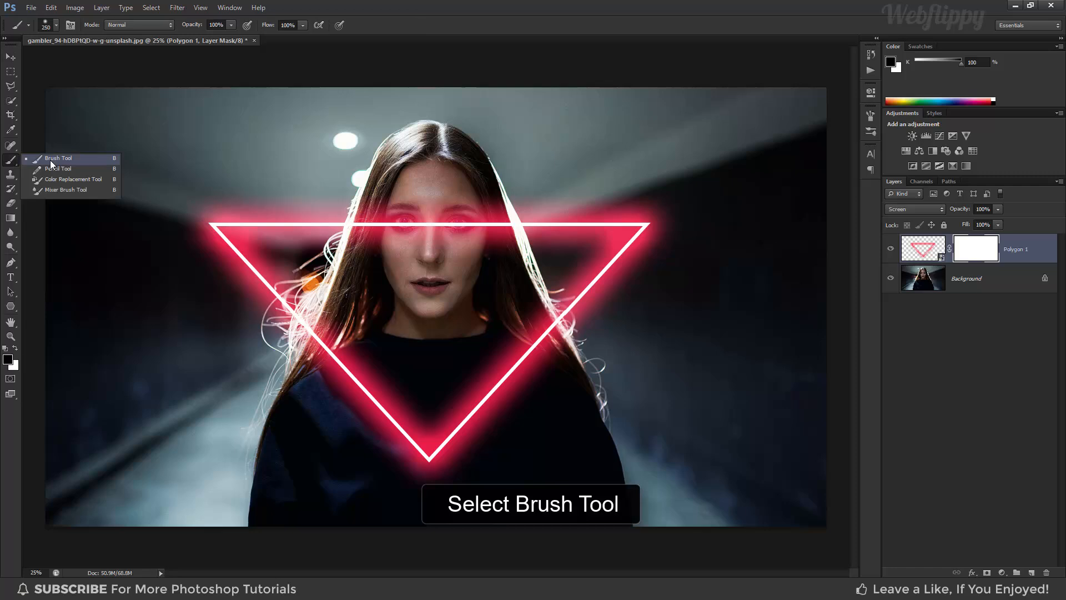
pyautogui.click(51, 161)
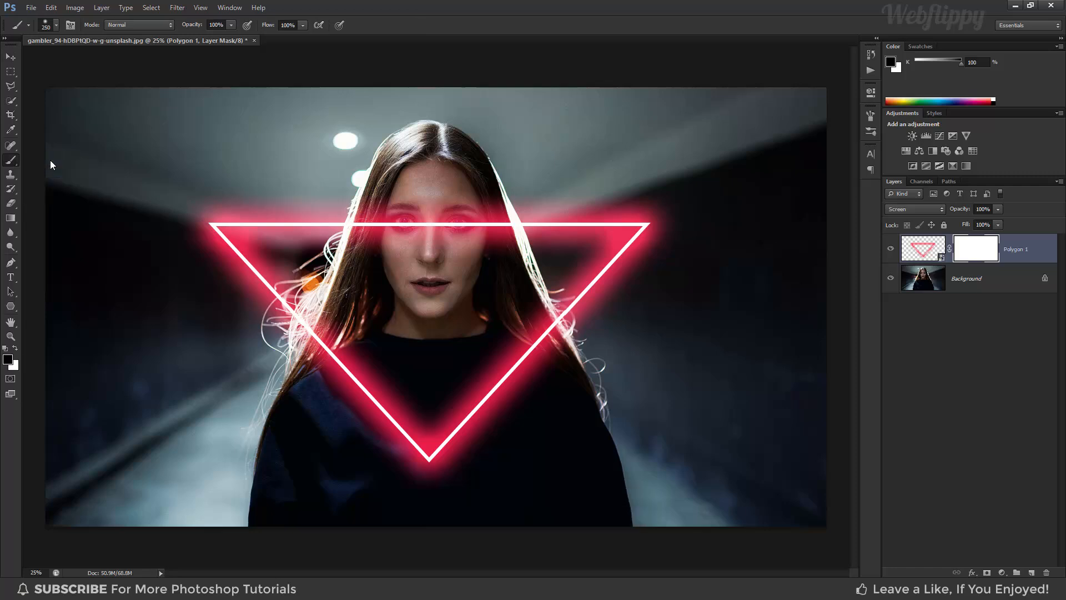
pyautogui.click(8, 360)
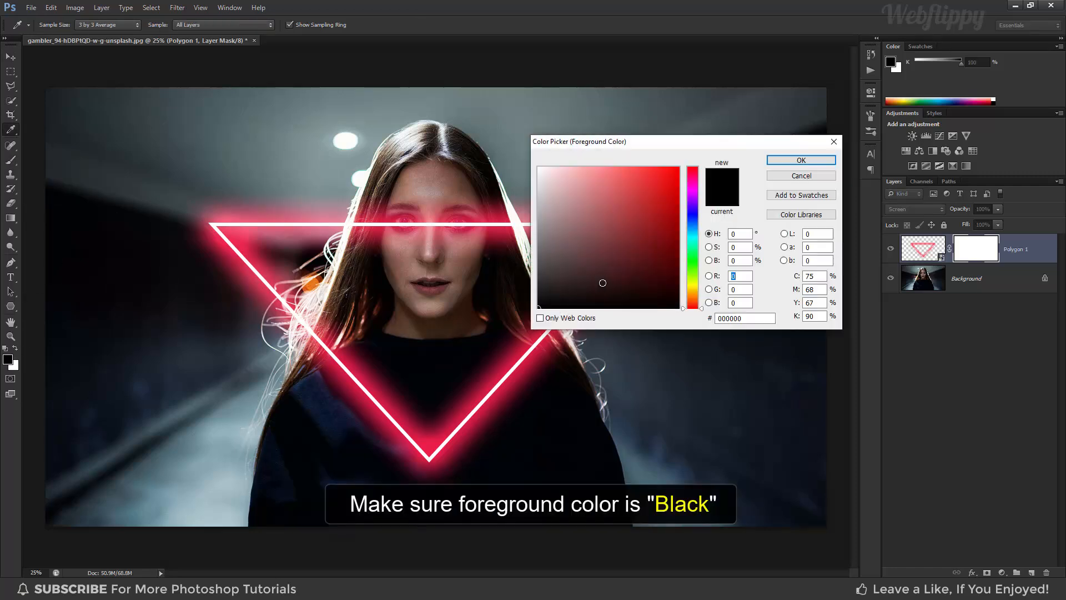
pyautogui.click(801, 160)
pyautogui.click(56, 26)
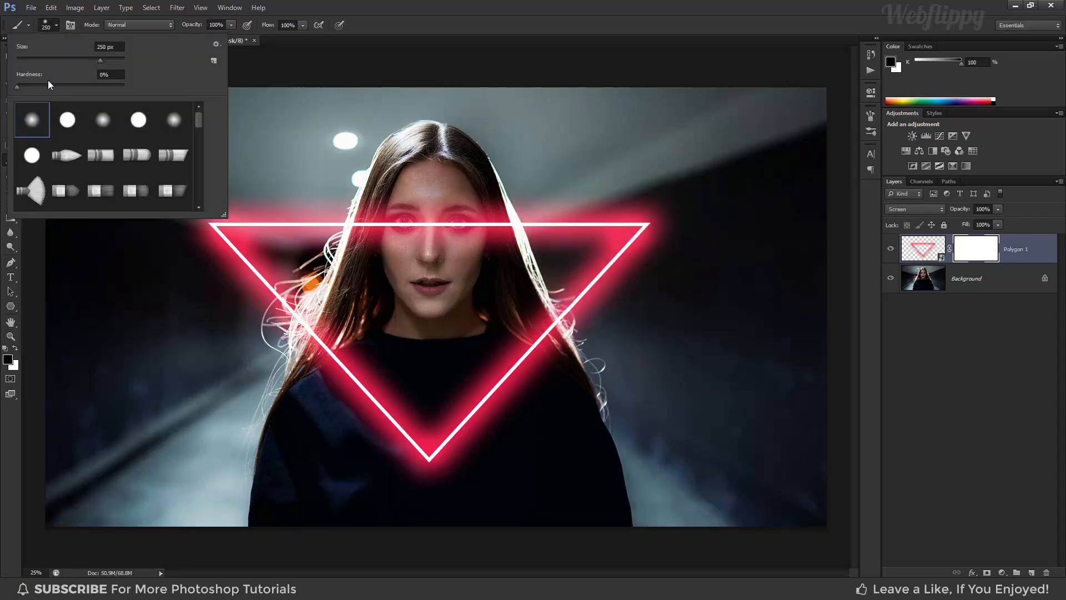
pyautogui.click(58, 27)
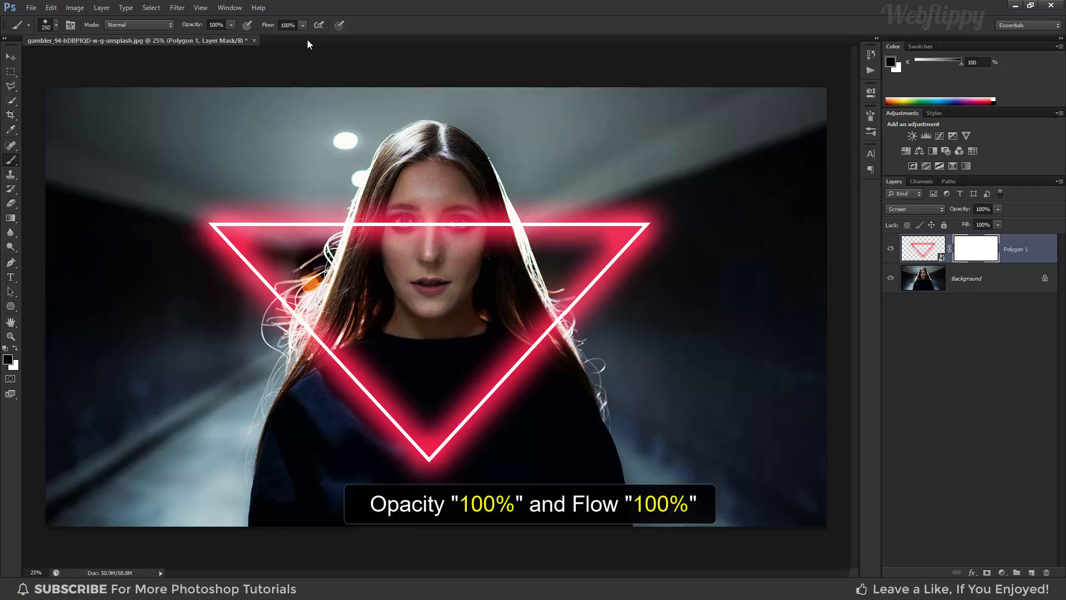
# Step: Paint black on the triangle's mask over the woman's face and hair to hide the crossing top edge, finishing with a 200 px brush
pyautogui.press(']')
pyautogui.press(']')
pyautogui.click(403, 213)
pyautogui.moveTo(403, 213); pyautogui.dragTo(387, 236)
pyautogui.press('[')
pyautogui.press('[')
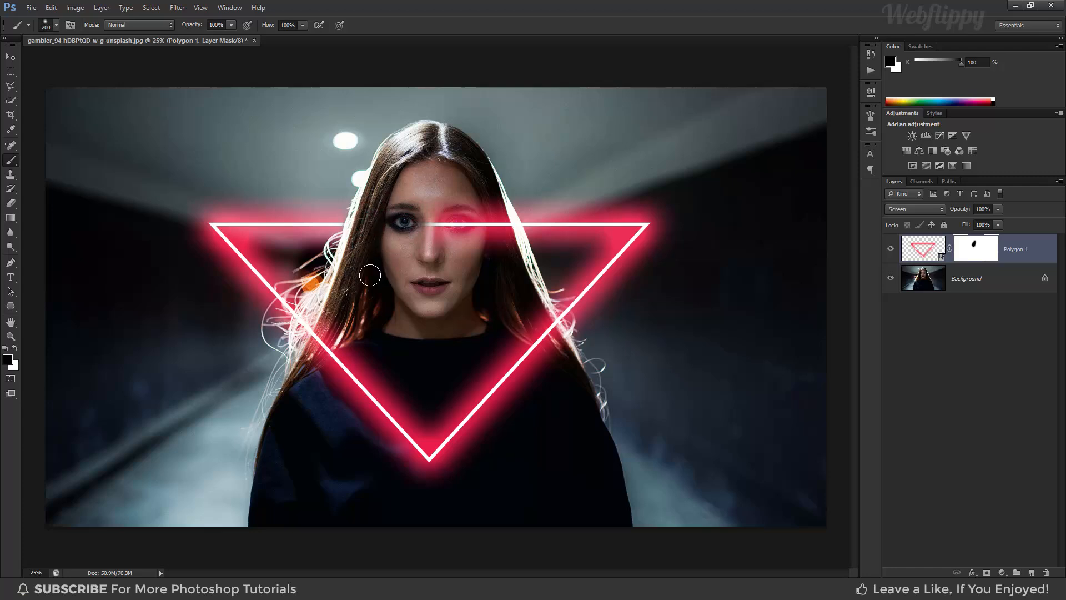
pyautogui.moveTo(422, 208)
pyautogui.mouseDown()
pyautogui.moveTo(446, 262)
pyautogui.moveTo(457, 195)
pyautogui.moveTo(506, 228)
pyautogui.mouseUp()
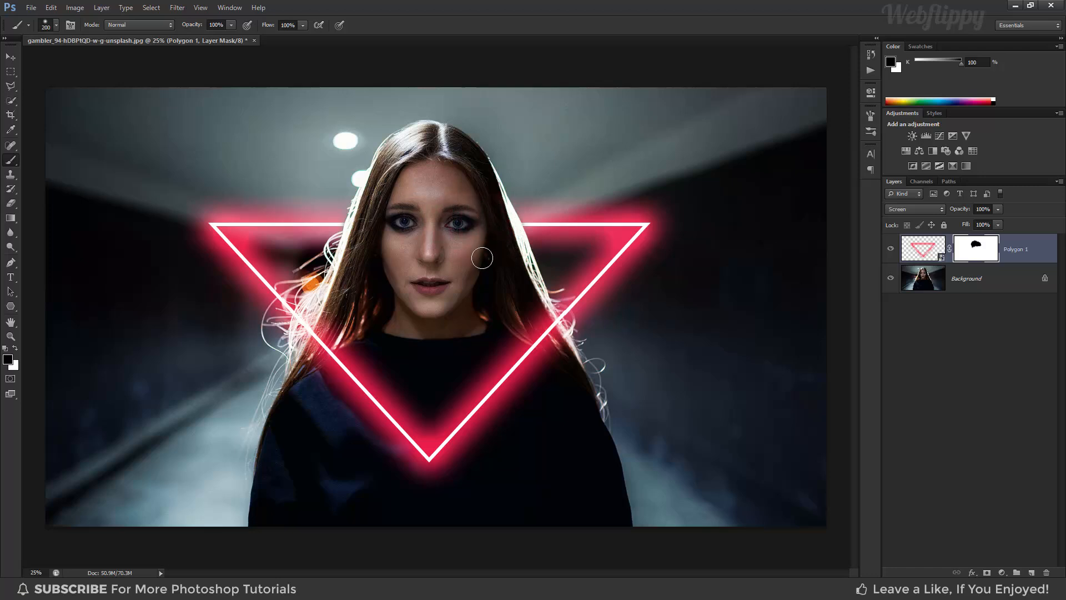
pyautogui.click(14, 59)
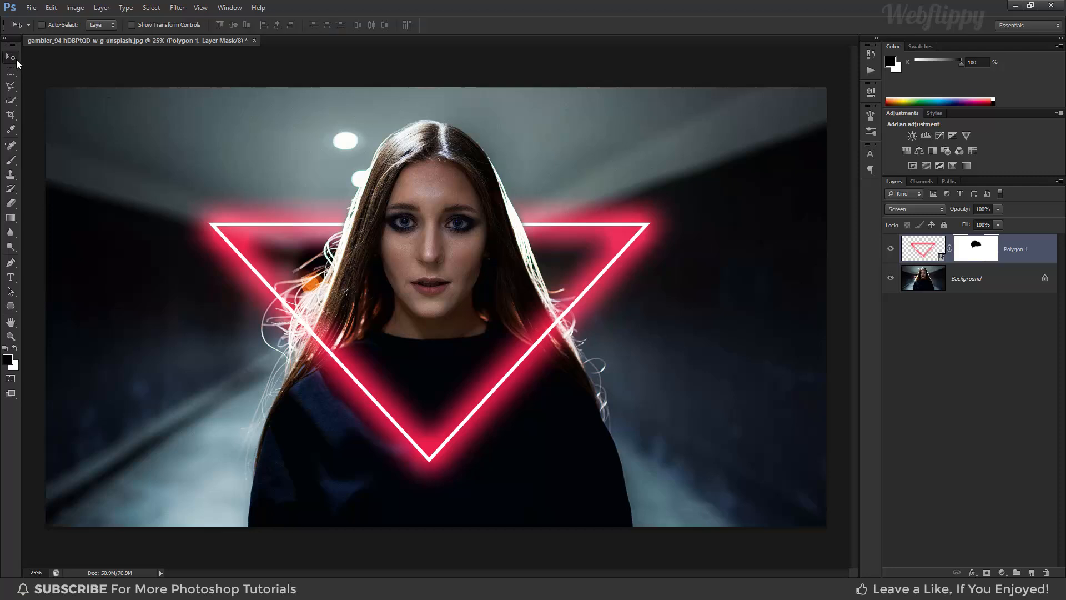
# Step: Toggle the masked triangle layer's visibility off and on to compare the portrait with and without the neon effect
pyautogui.click(890, 249)
pyautogui.click(889, 252)
pyautogui.click(890, 252)
pyautogui.click(890, 252)
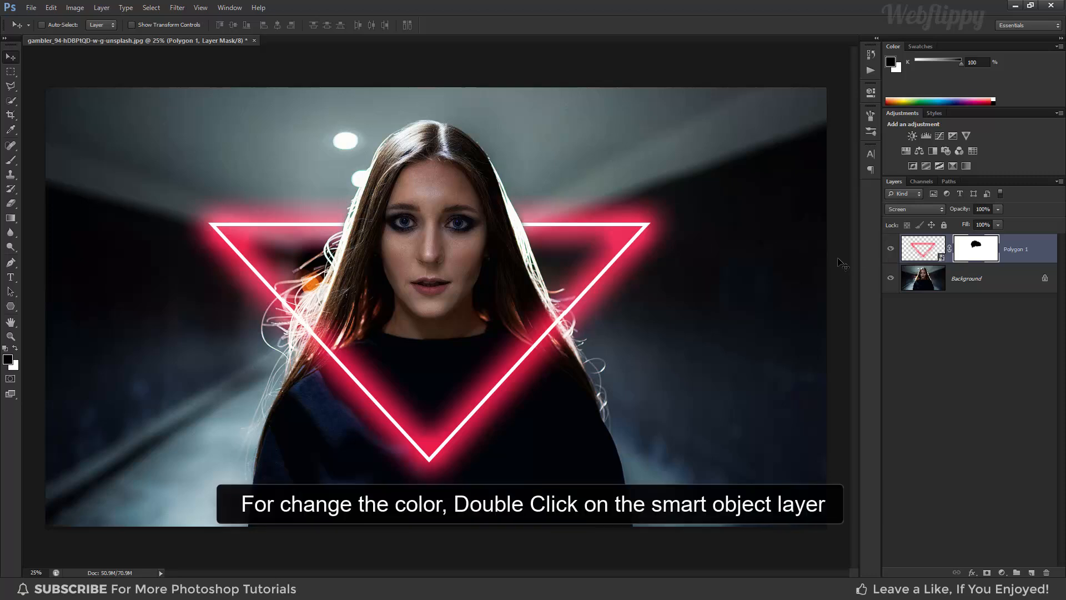
# Step: Open the contents of the Polygon 1 smart object for editing
pyautogui.click(908, 253)
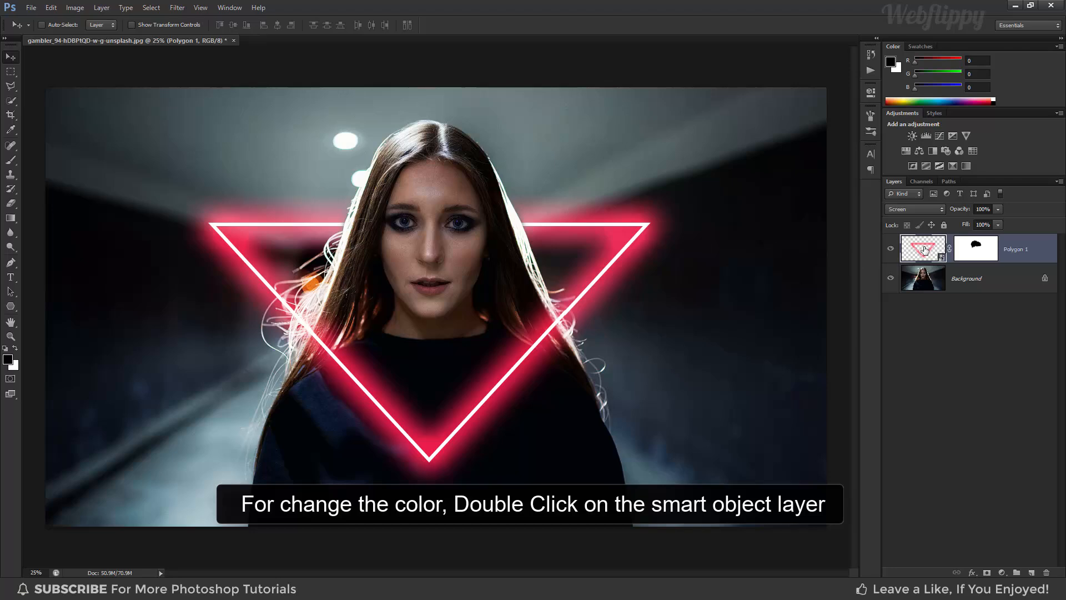
pyautogui.doubleClick(925, 251)
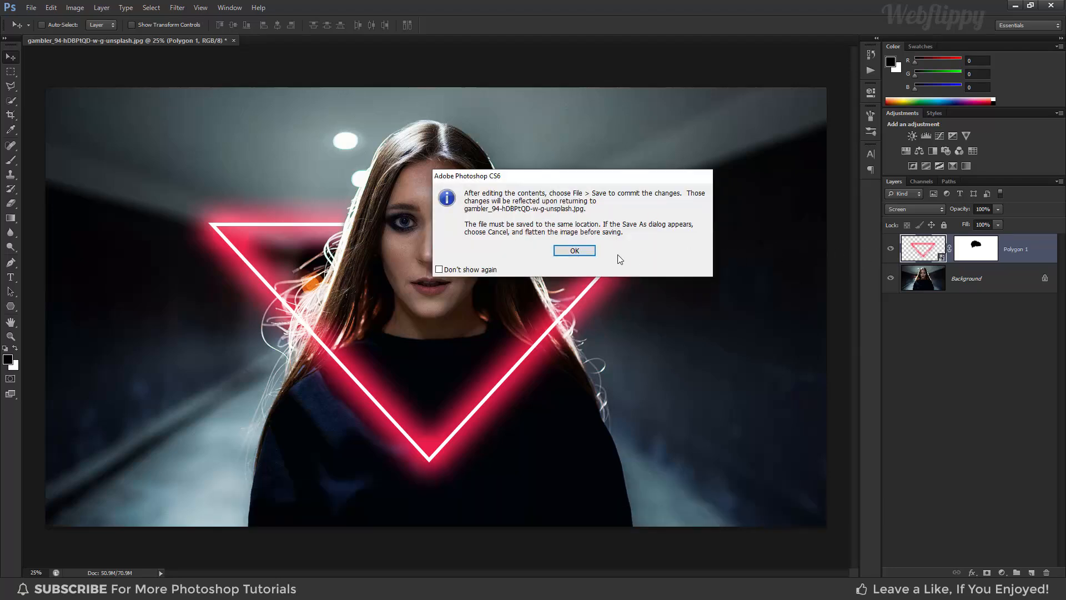
pyautogui.click(587, 255)
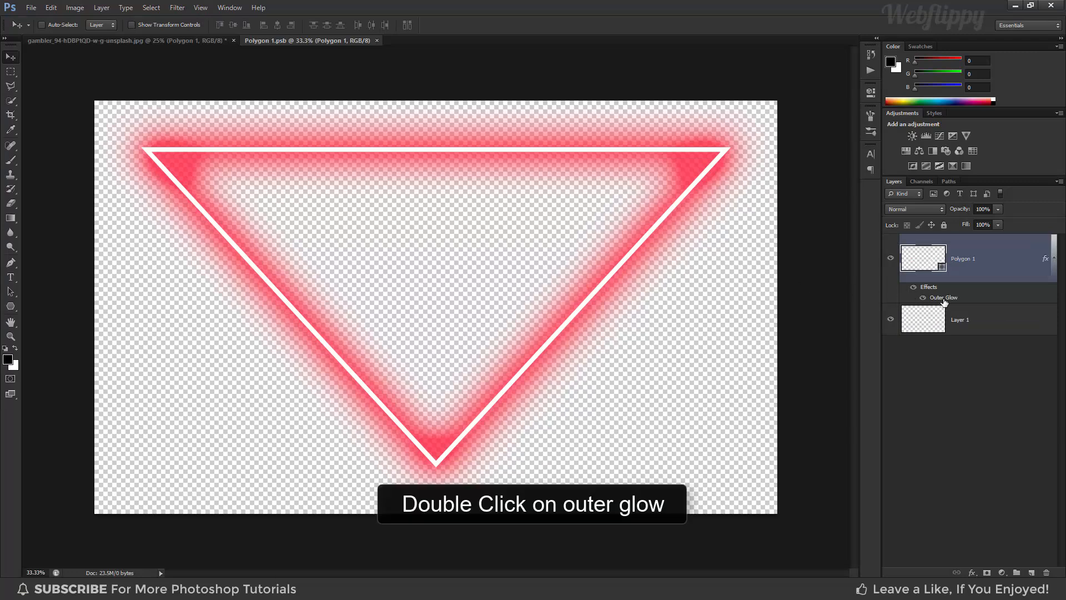
# Step: Change the triangle's Outer Glow color to bright cyan 13e6ff and apply the layer style
pyautogui.doubleClick(944, 299)
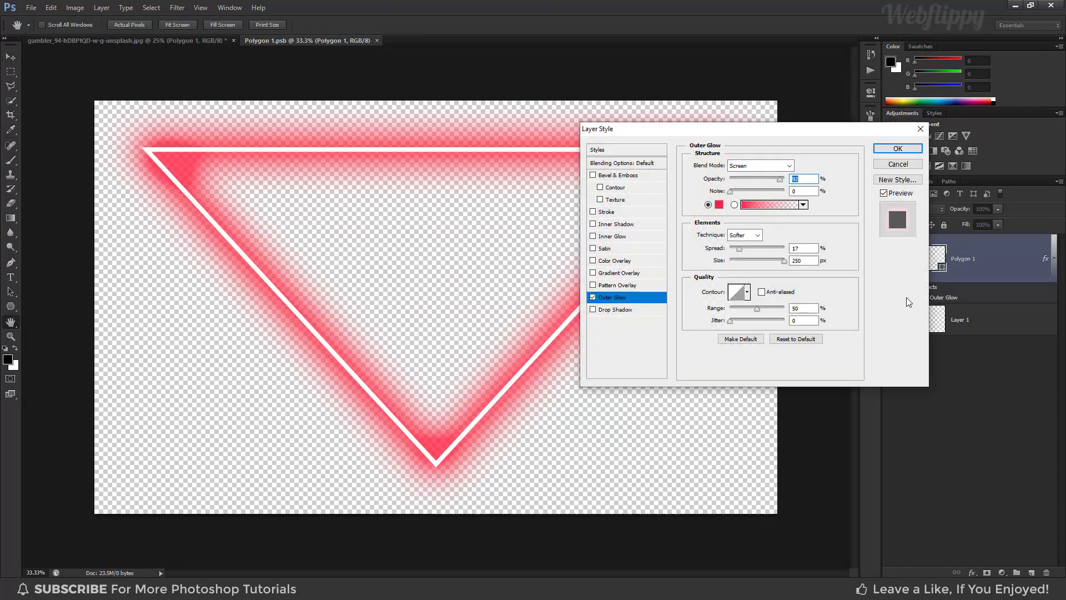
pyautogui.click(719, 204)
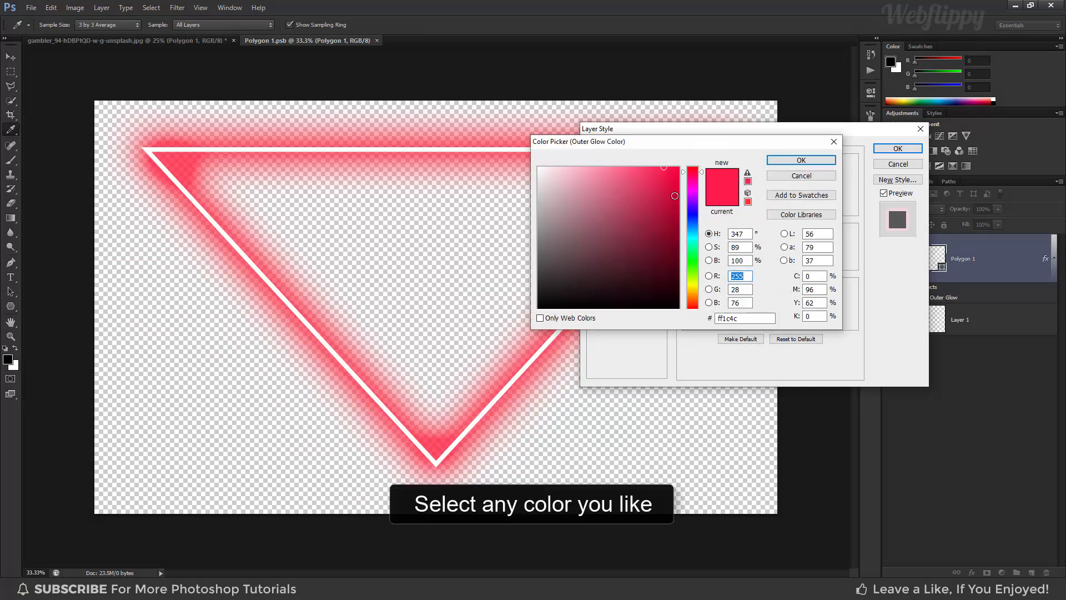
pyautogui.moveTo(696, 181); pyautogui.dragTo(697, 222)
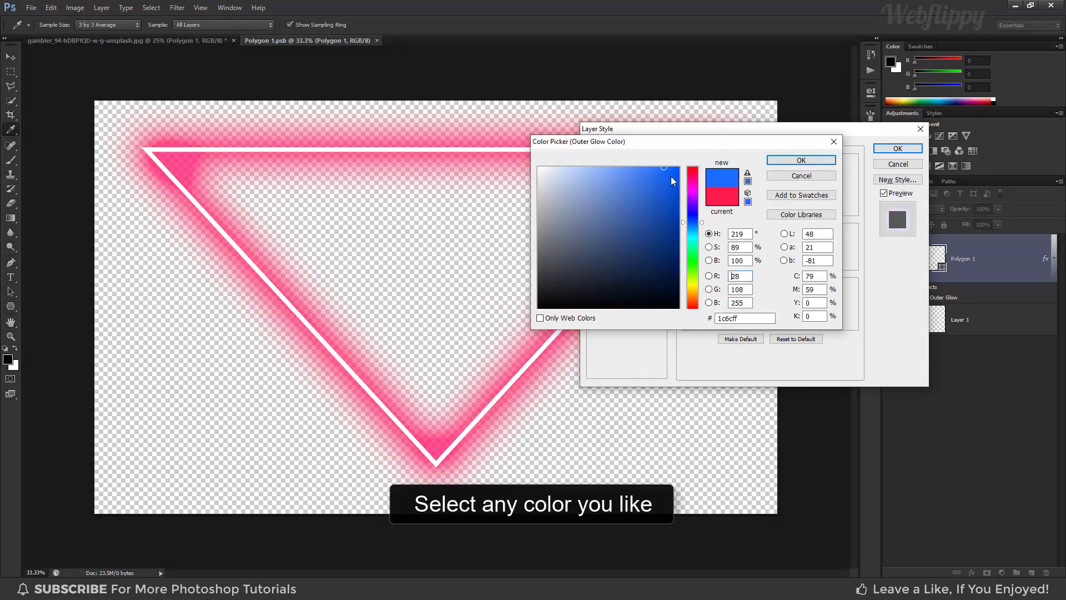
pyautogui.click(666, 170)
pyautogui.click(693, 236)
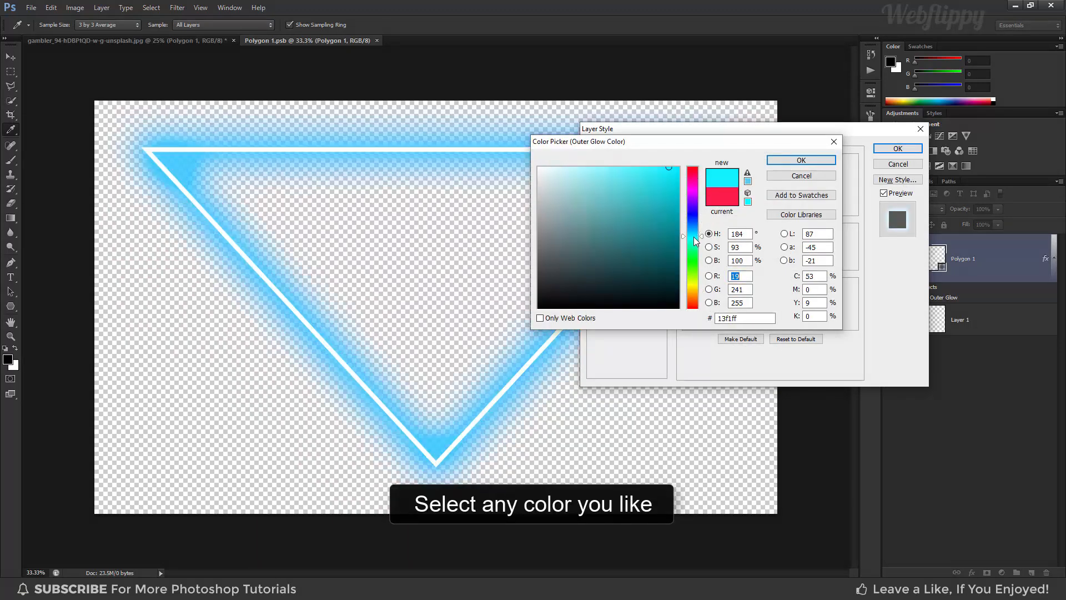
pyautogui.moveTo(693, 236); pyautogui.dragTo(692, 235)
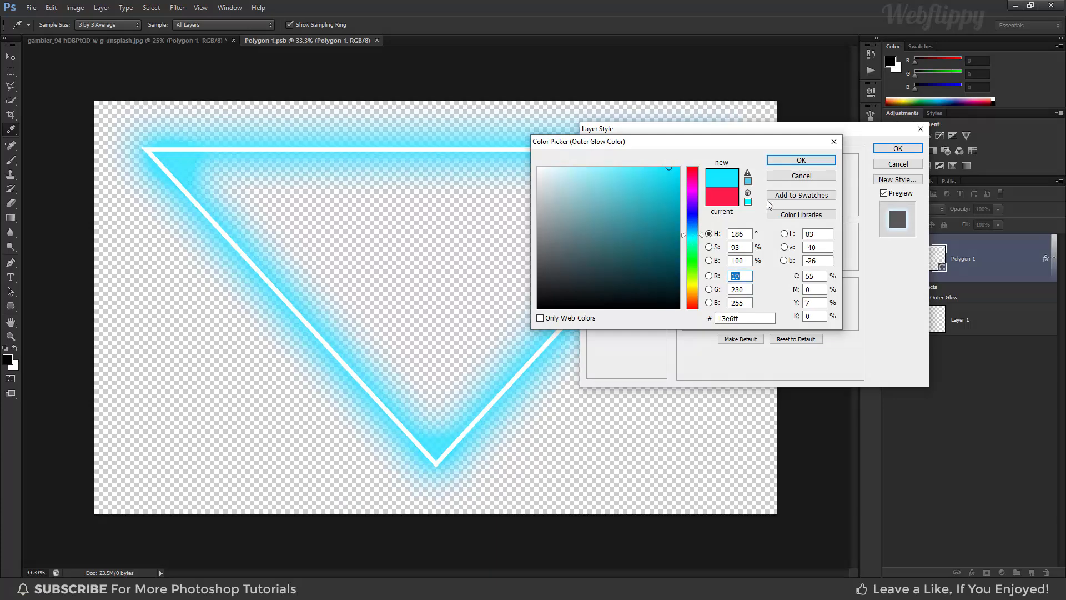
pyautogui.click(801, 161)
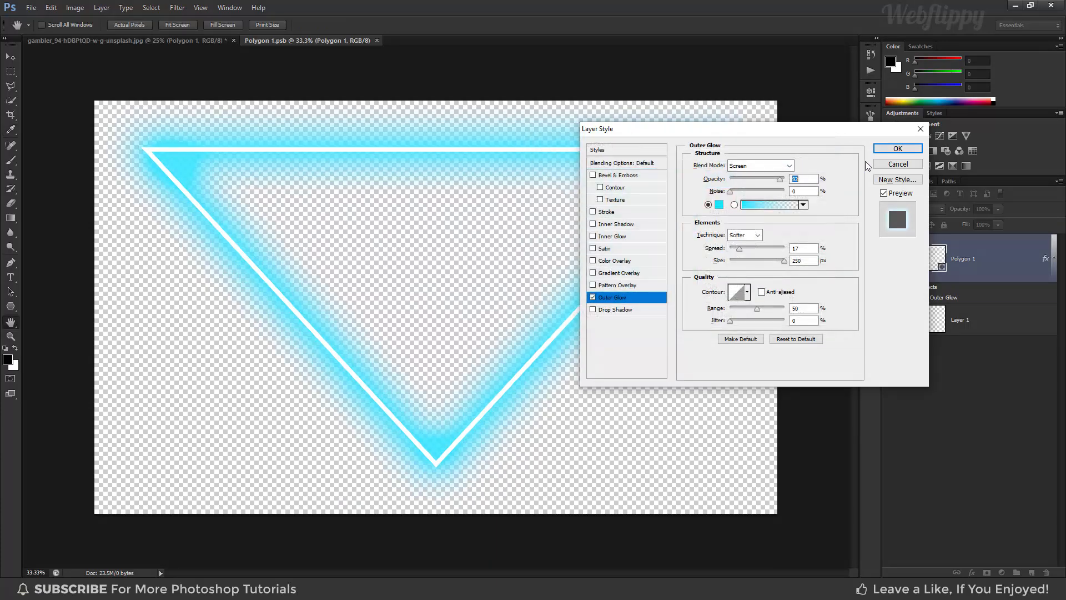
pyautogui.click(897, 149)
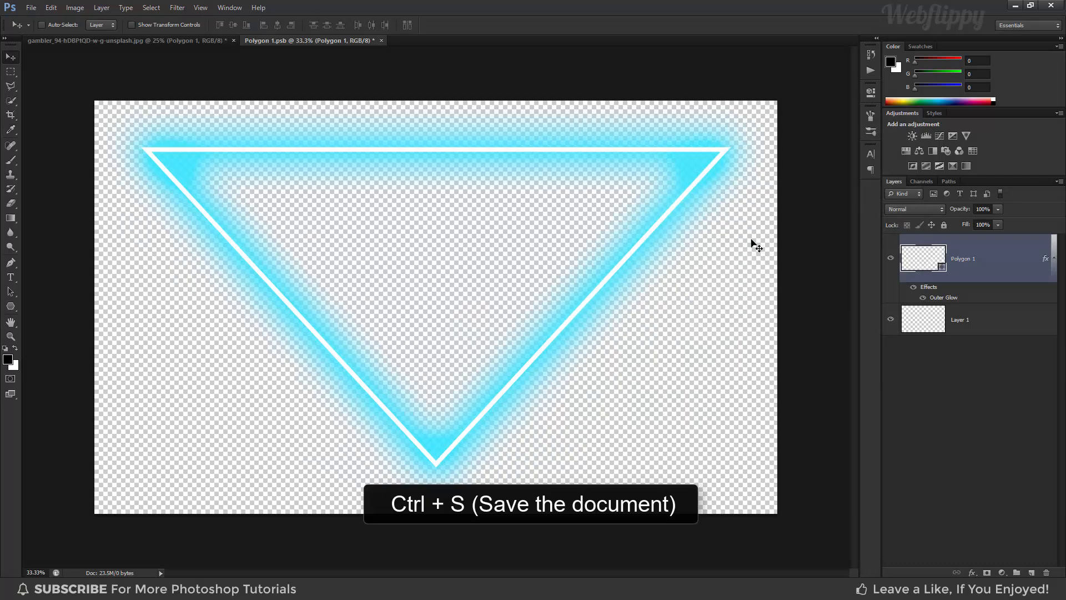
# Step: Save and close the smart object document, and compare the portrait with the triangle layer hidden and shown
pyautogui.hotkey('ctrl', 's')
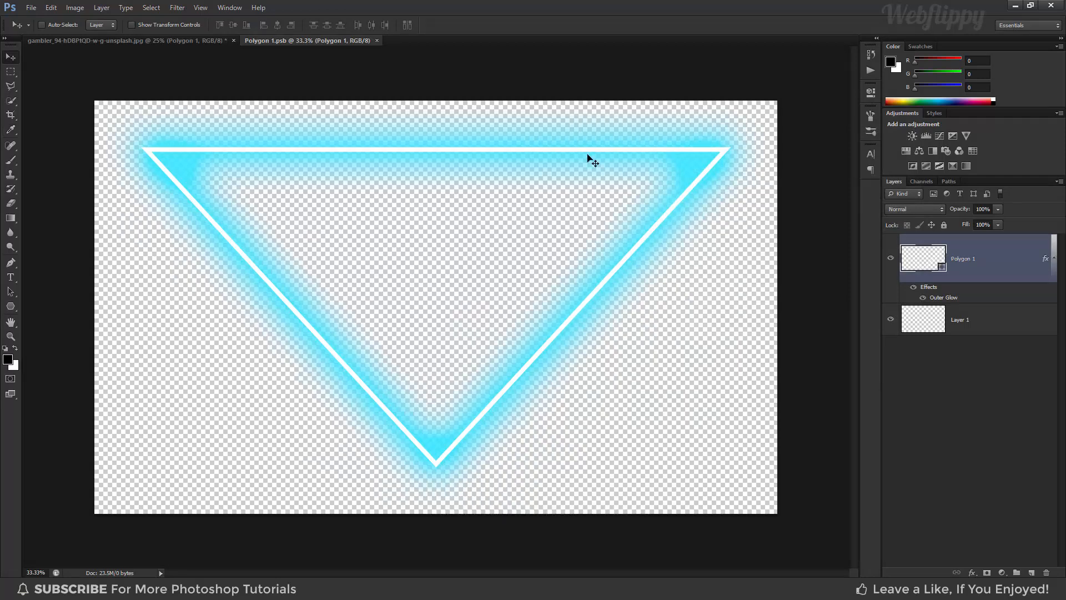
pyautogui.click(377, 40)
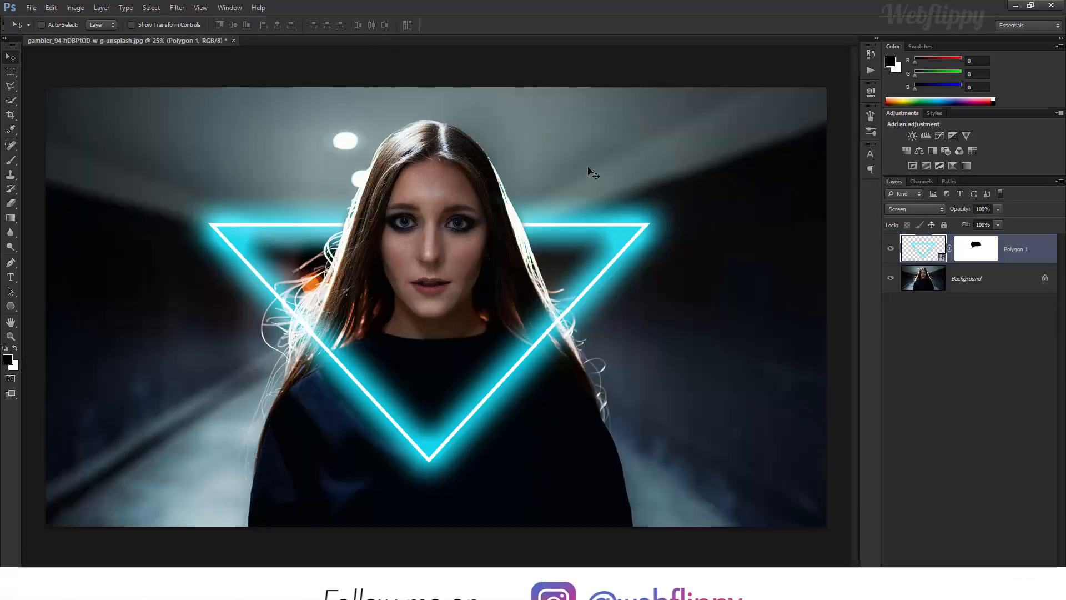
pyautogui.click(890, 250)
pyautogui.click(890, 251)
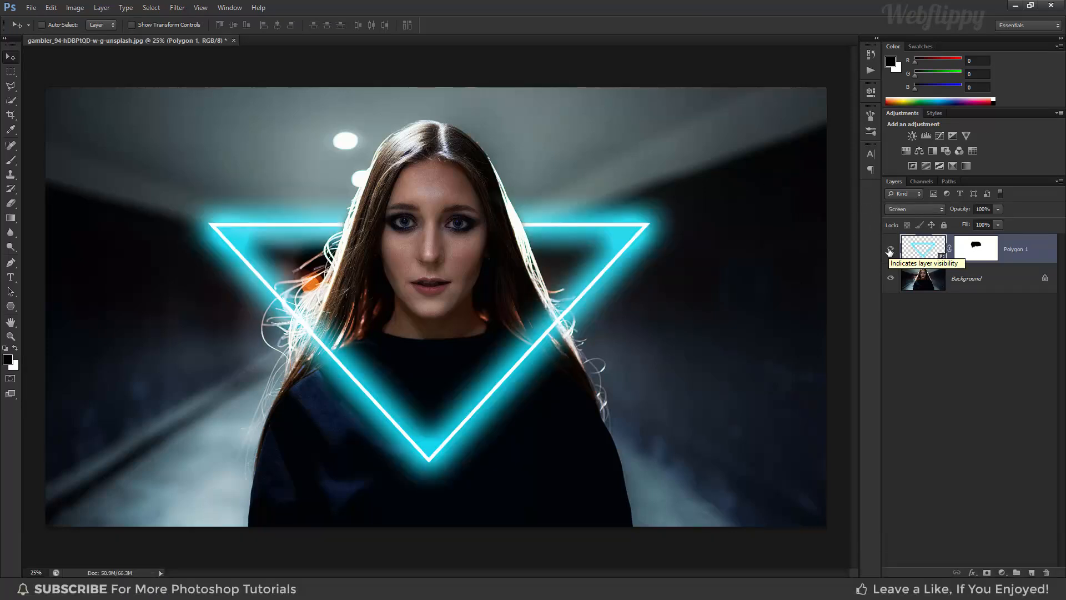